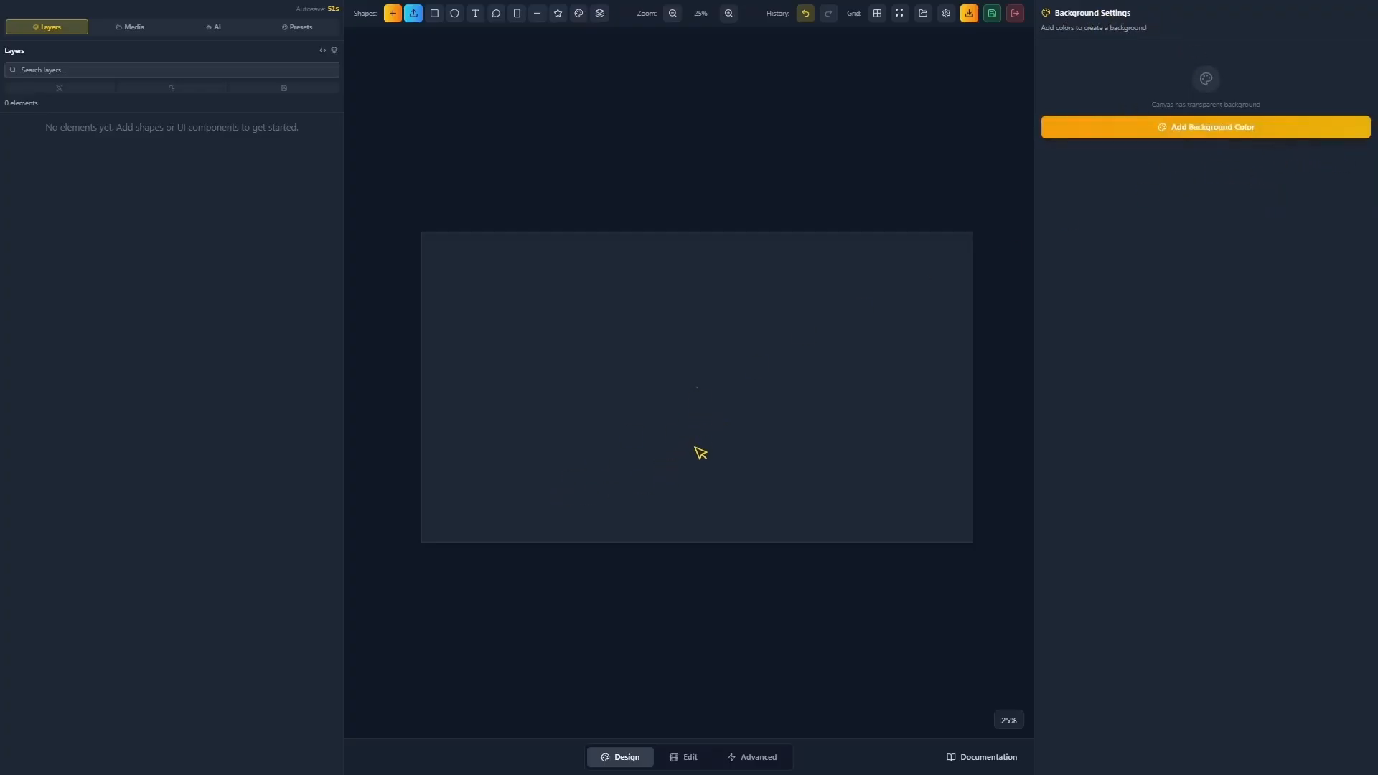
Add a test rectangle, position it on the artboard, then delete it.
drag(666, 439, 694, 400)
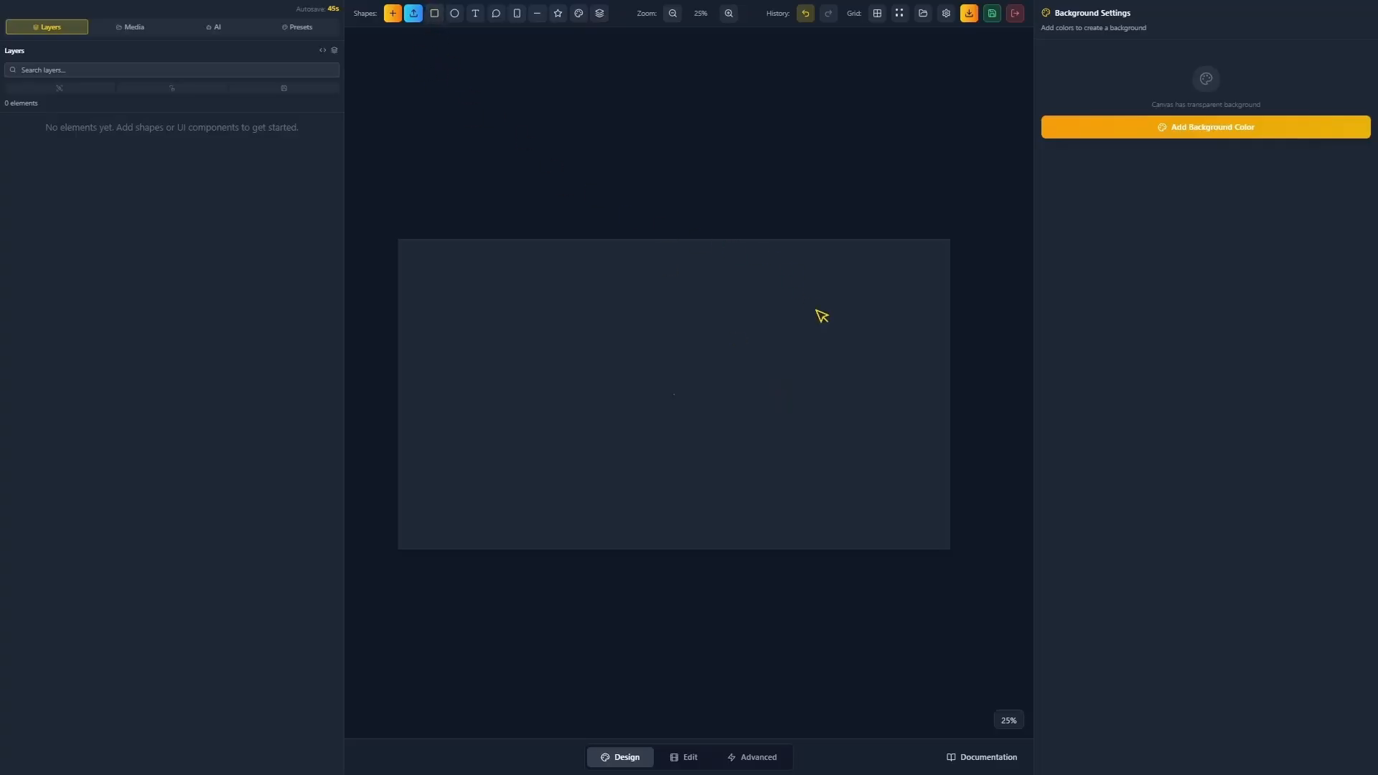
click(434, 20)
drag(690, 511, 678, 370)
drag(664, 425, 686, 400)
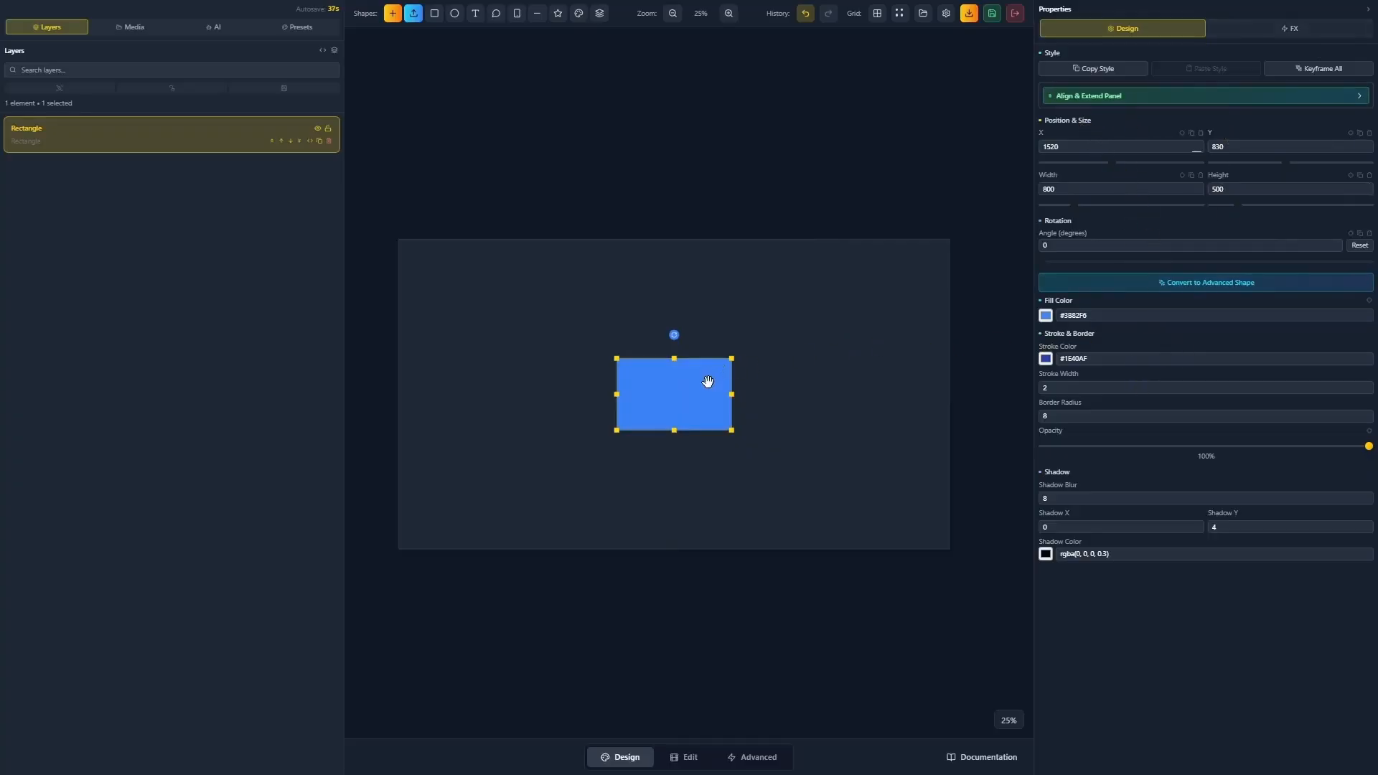
click(777, 387)
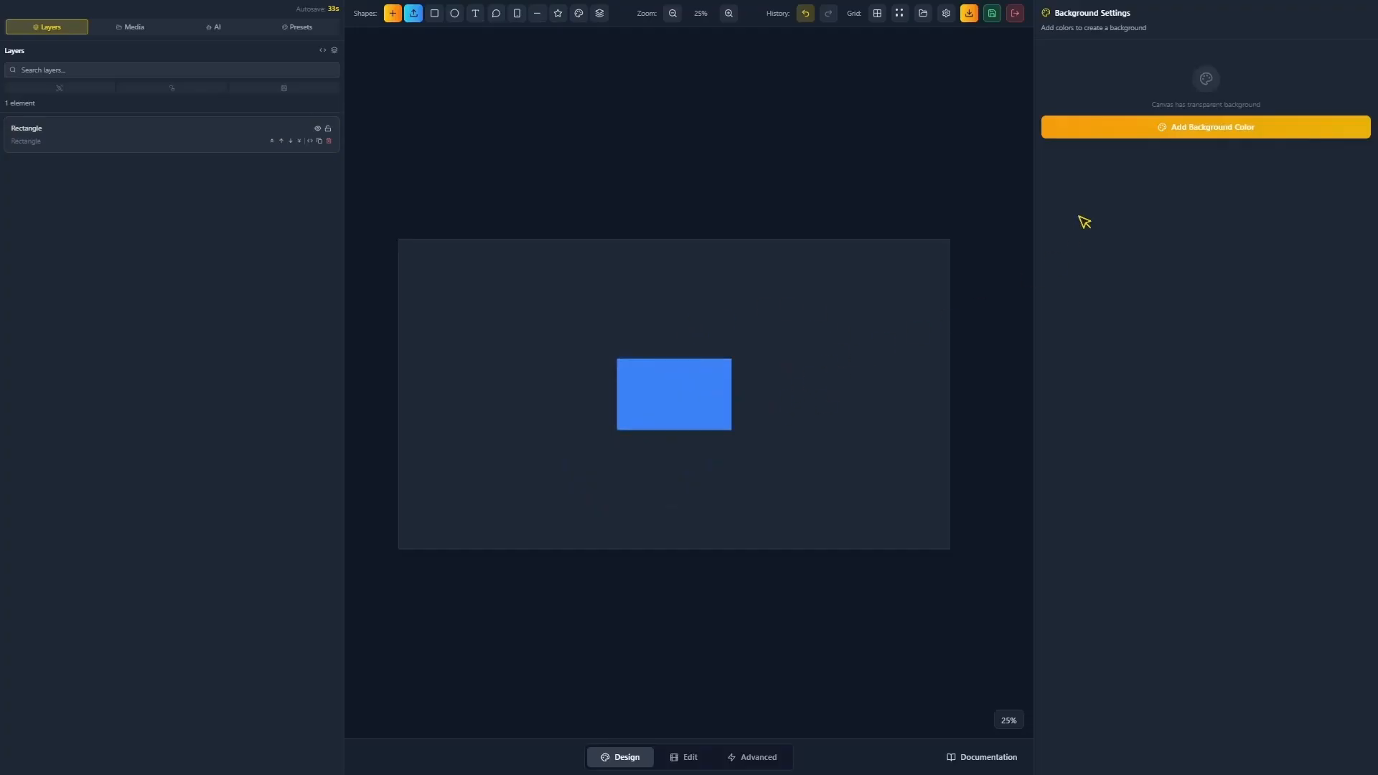
click(727, 362)
key(Delete)
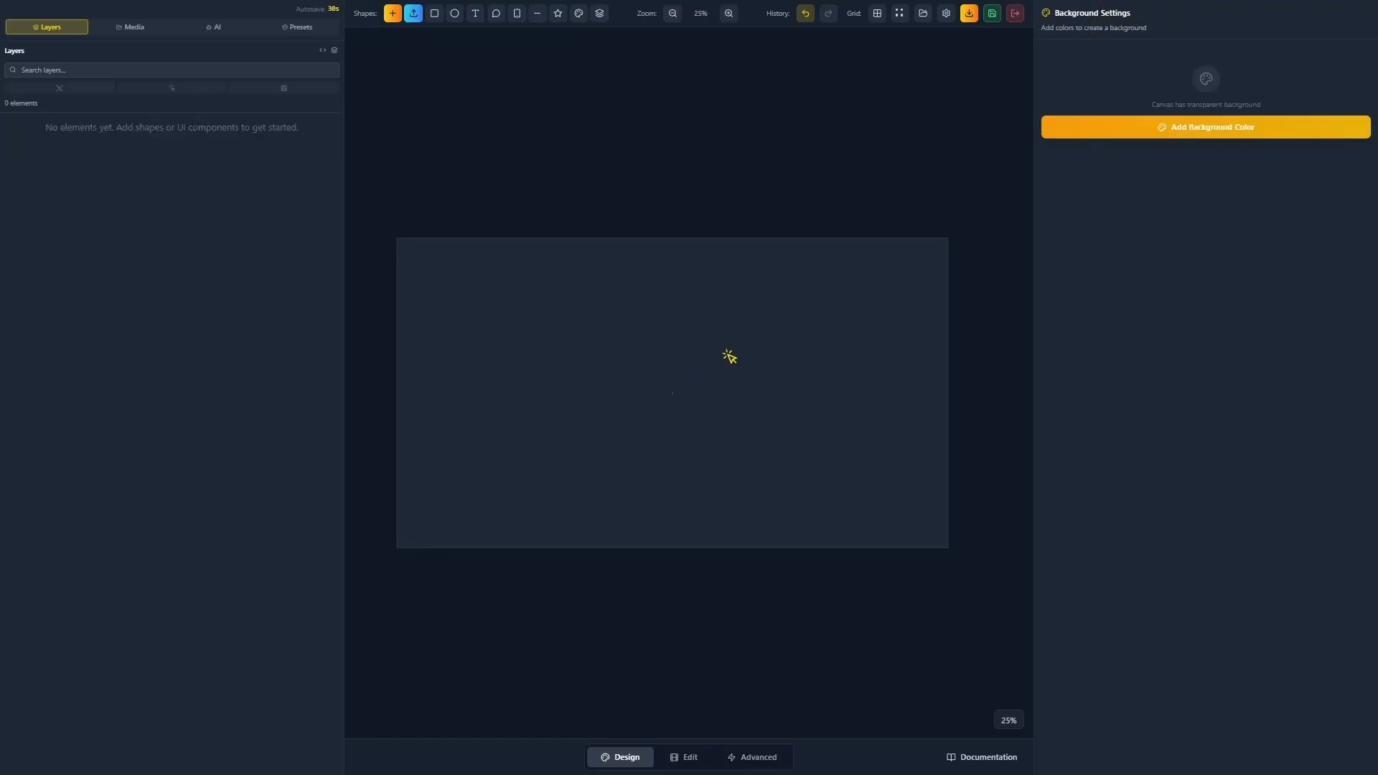
Add a background colour to the canvas and set it to bright blue #0062ff.
mouse_move(731, 357)
mouse_down()
mouse_move(772, 390)
mouse_move(742, 375)
mouse_up()
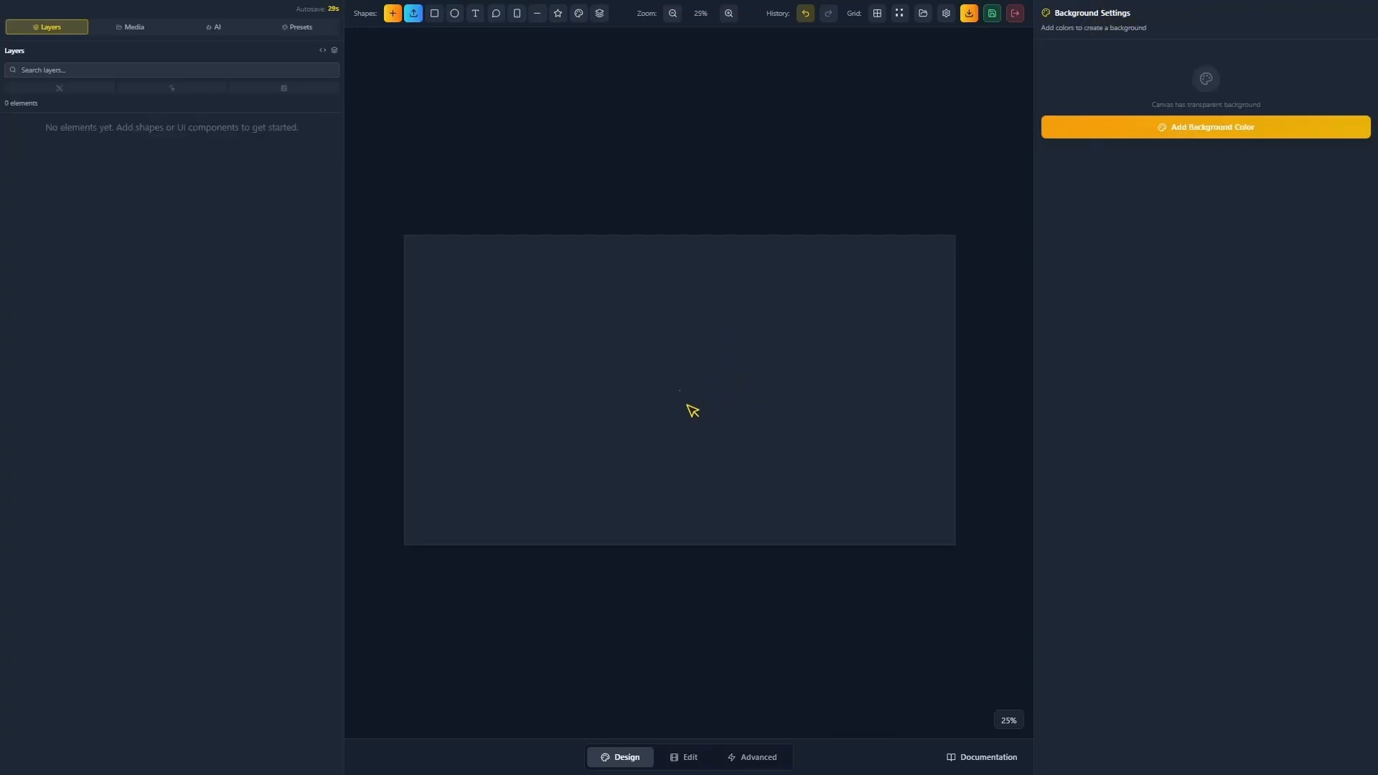
mouse_move(711, 425)
mouse_down()
mouse_move(708, 405)
mouse_move(716, 419)
mouse_up()
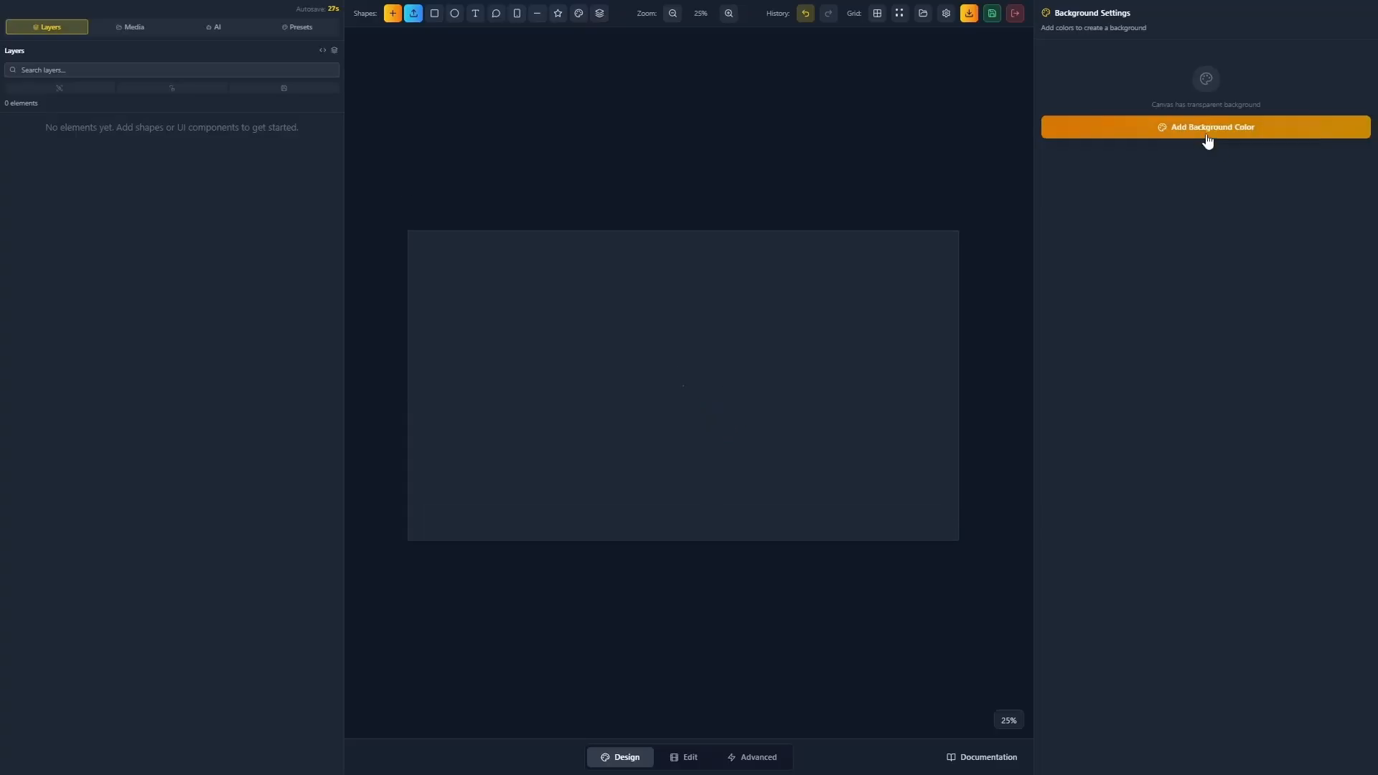
click(1208, 132)
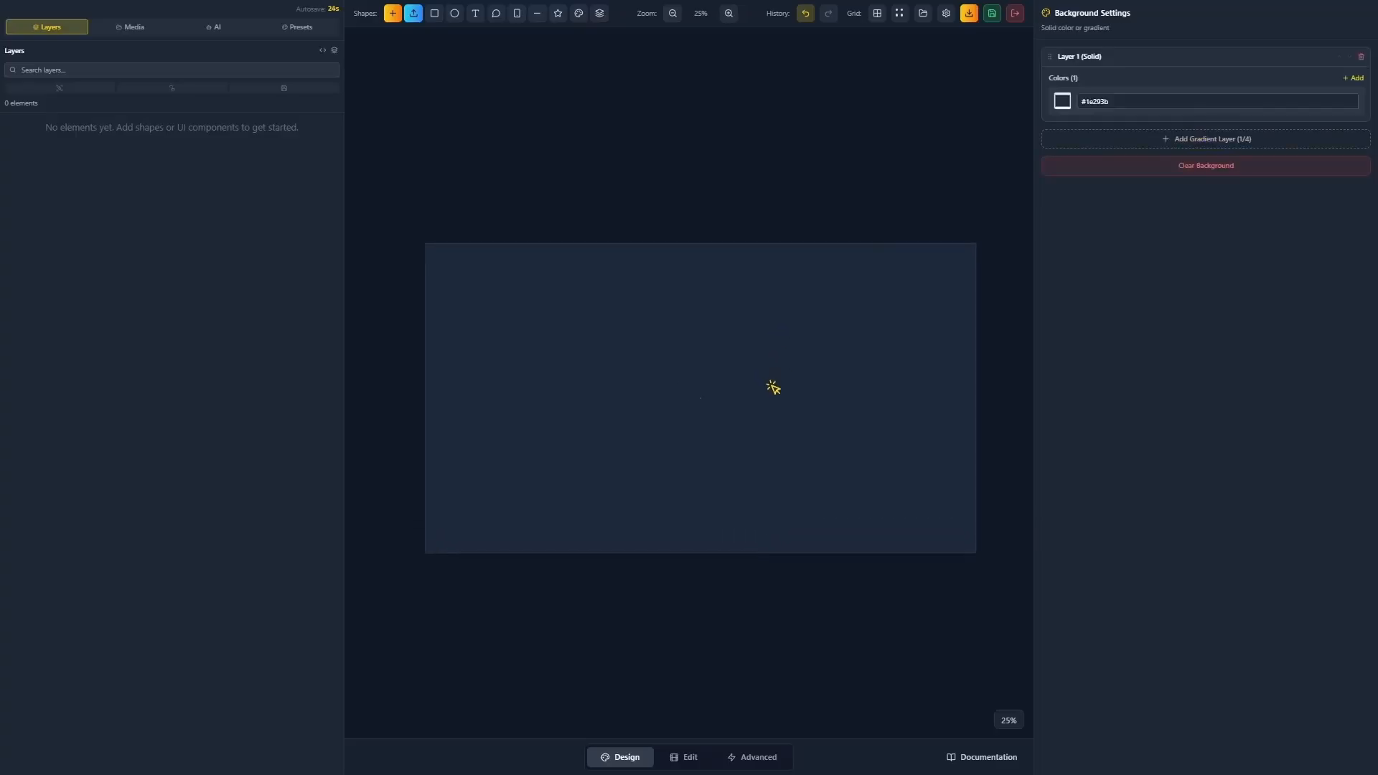
click(1095, 105)
drag(1136, 134, 1191, 115)
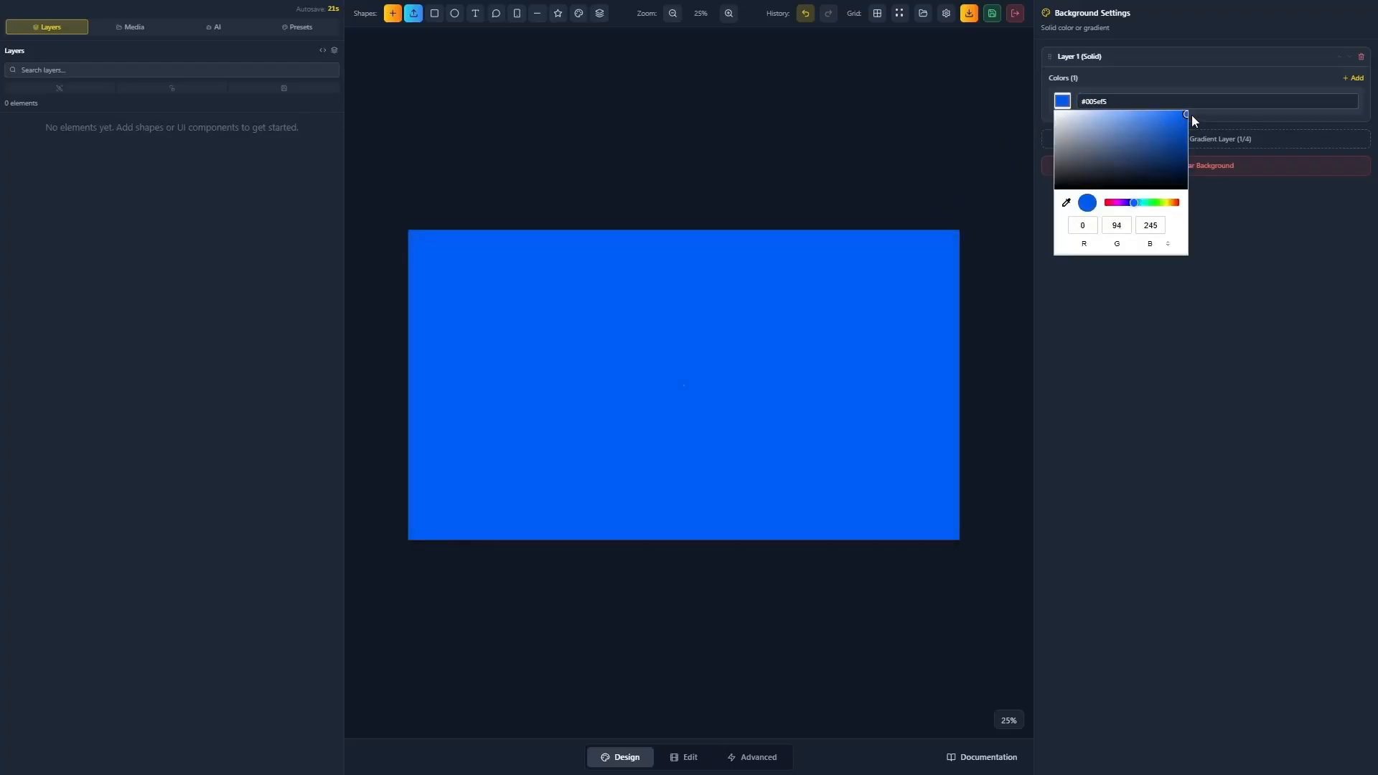
click(1265, 350)
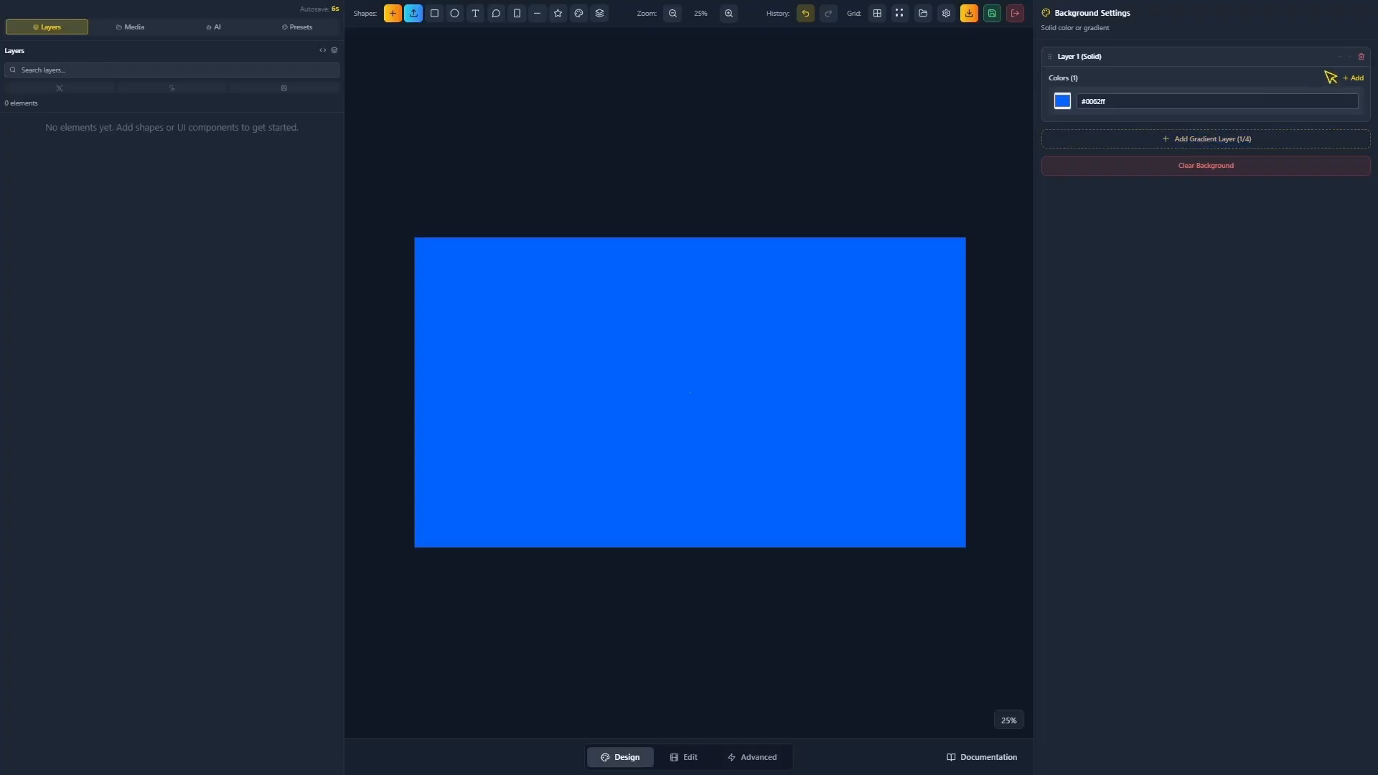
Add a second colour stop, purple #8B5CF6, to form a gradient.
click(1350, 78)
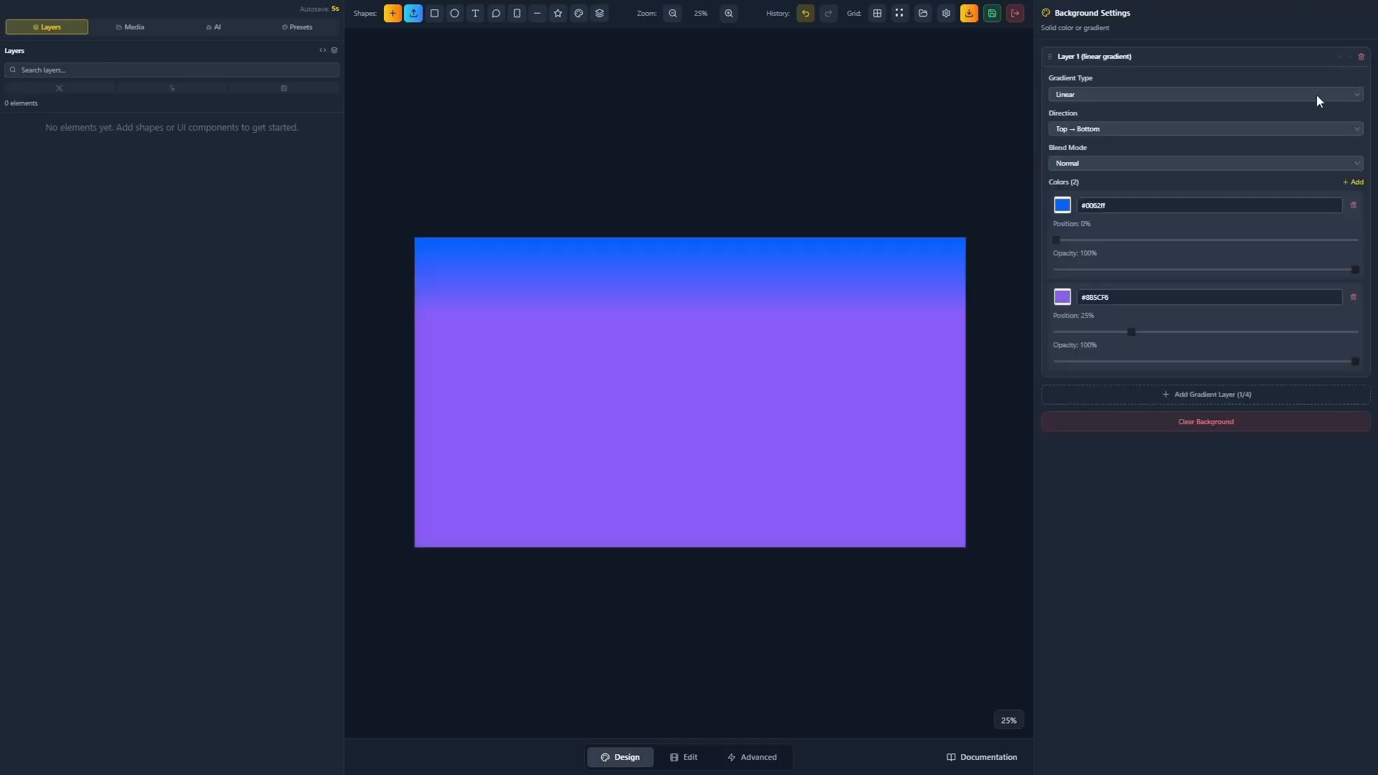
click(1062, 299)
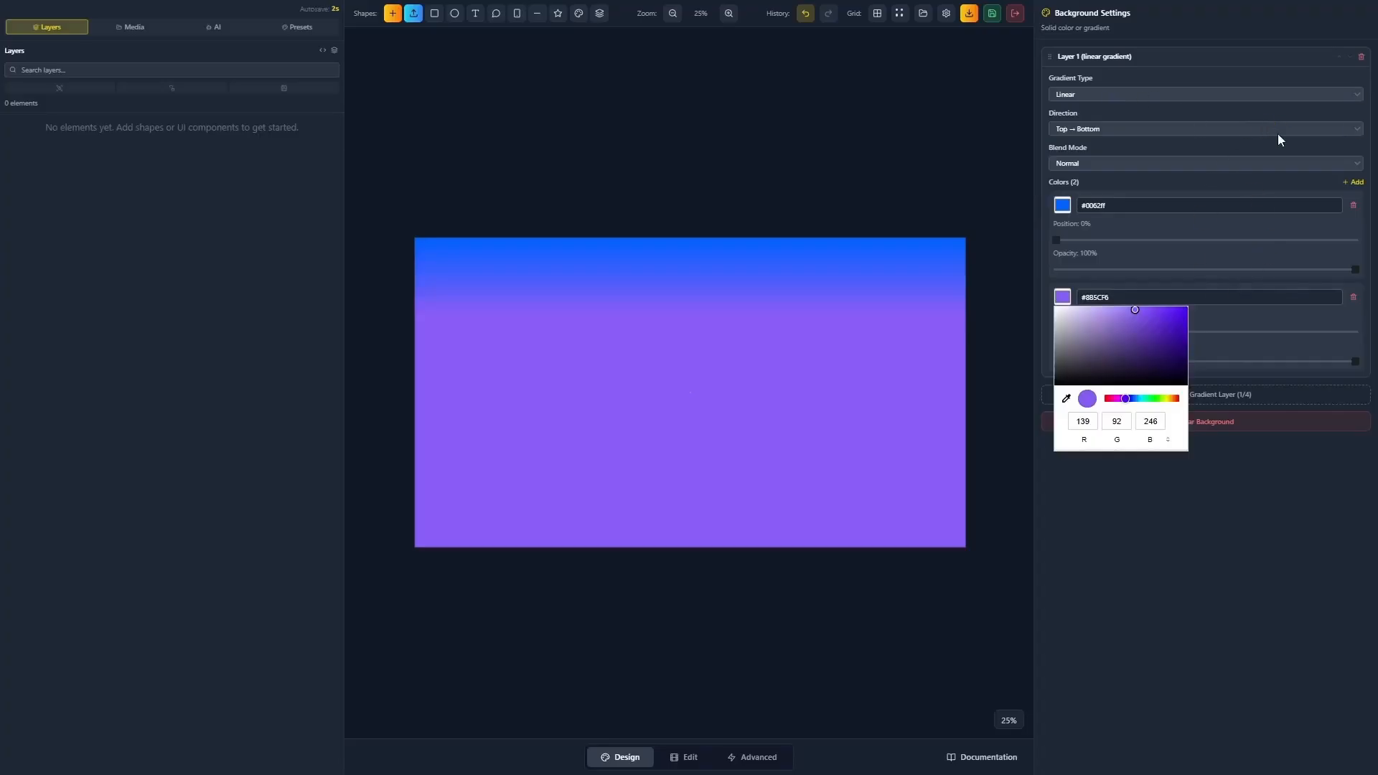
click(1107, 97)
Make the gradient Radial at the Top Right position, keeping the Normal blend mode.
click(1108, 94)
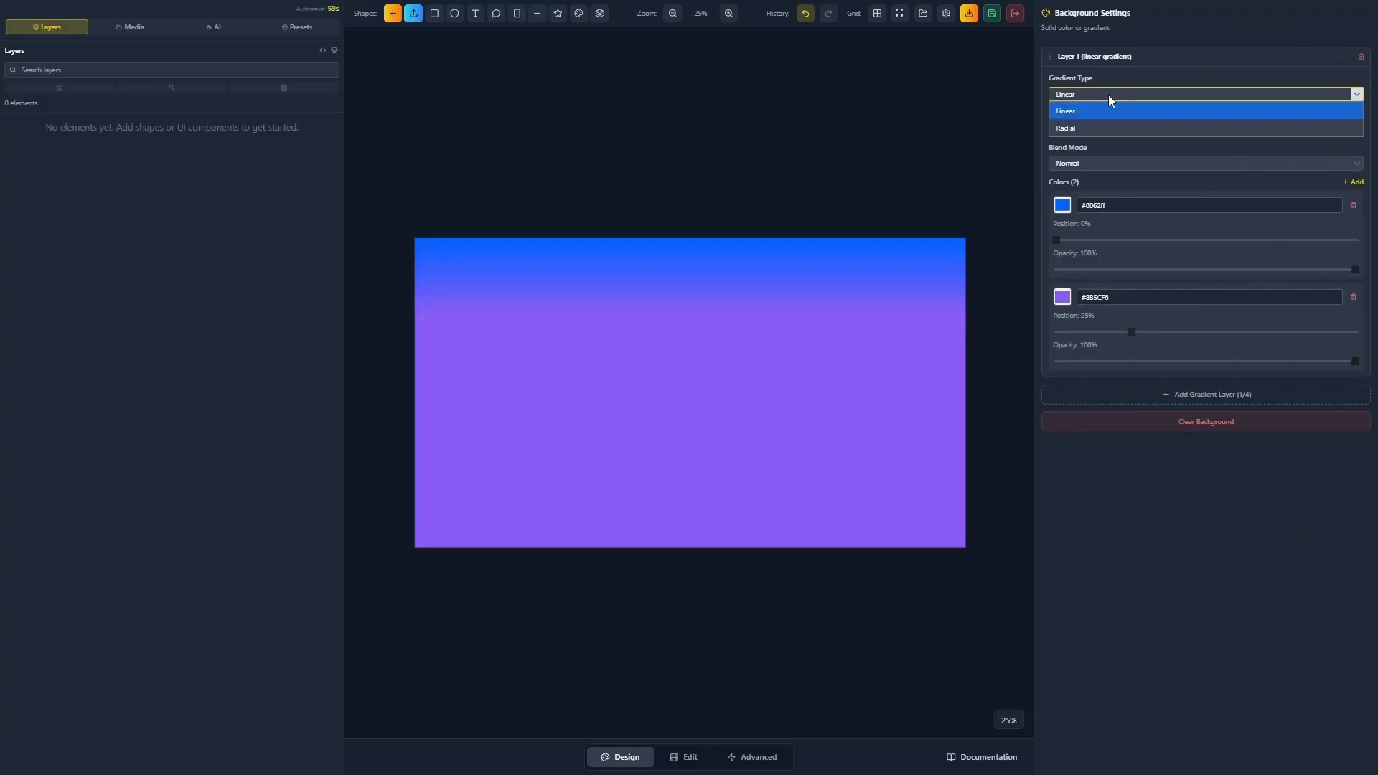
click(1089, 129)
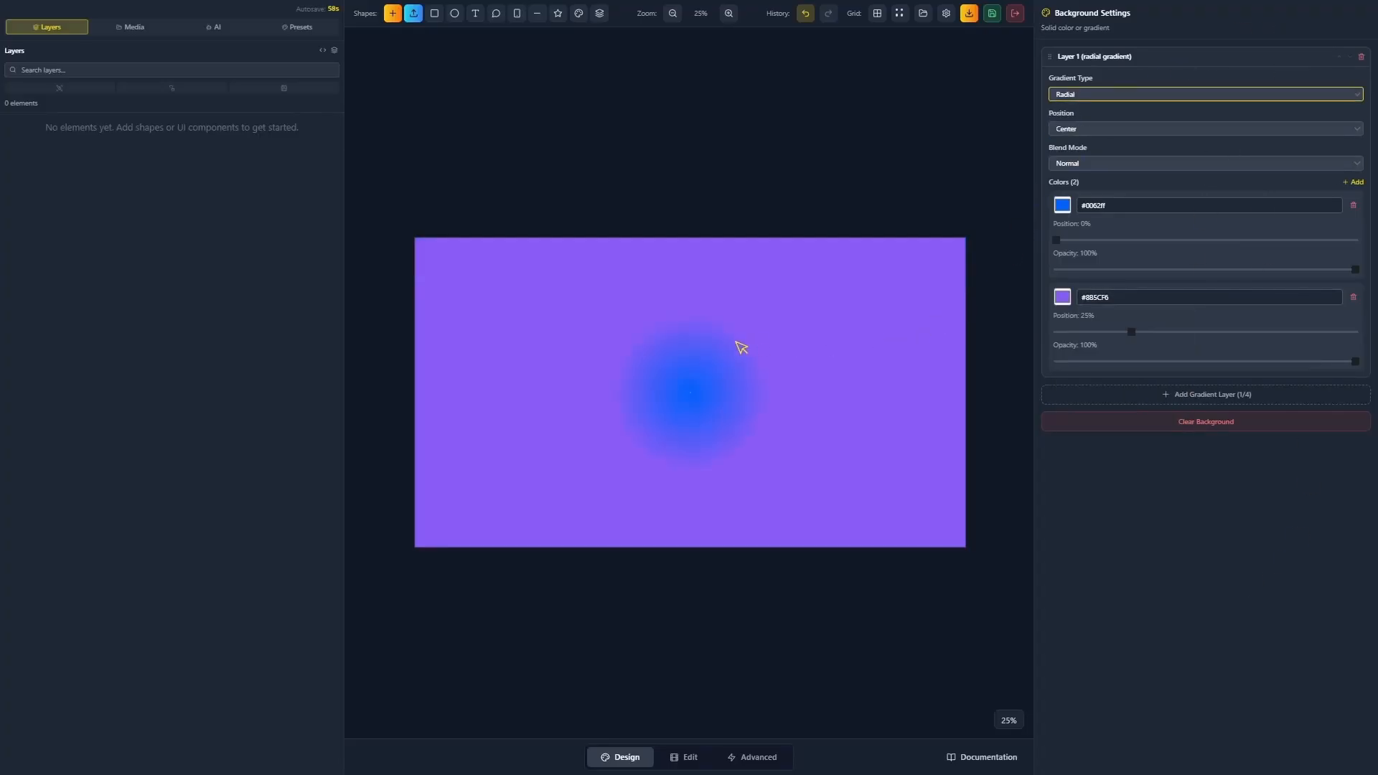
click(1096, 128)
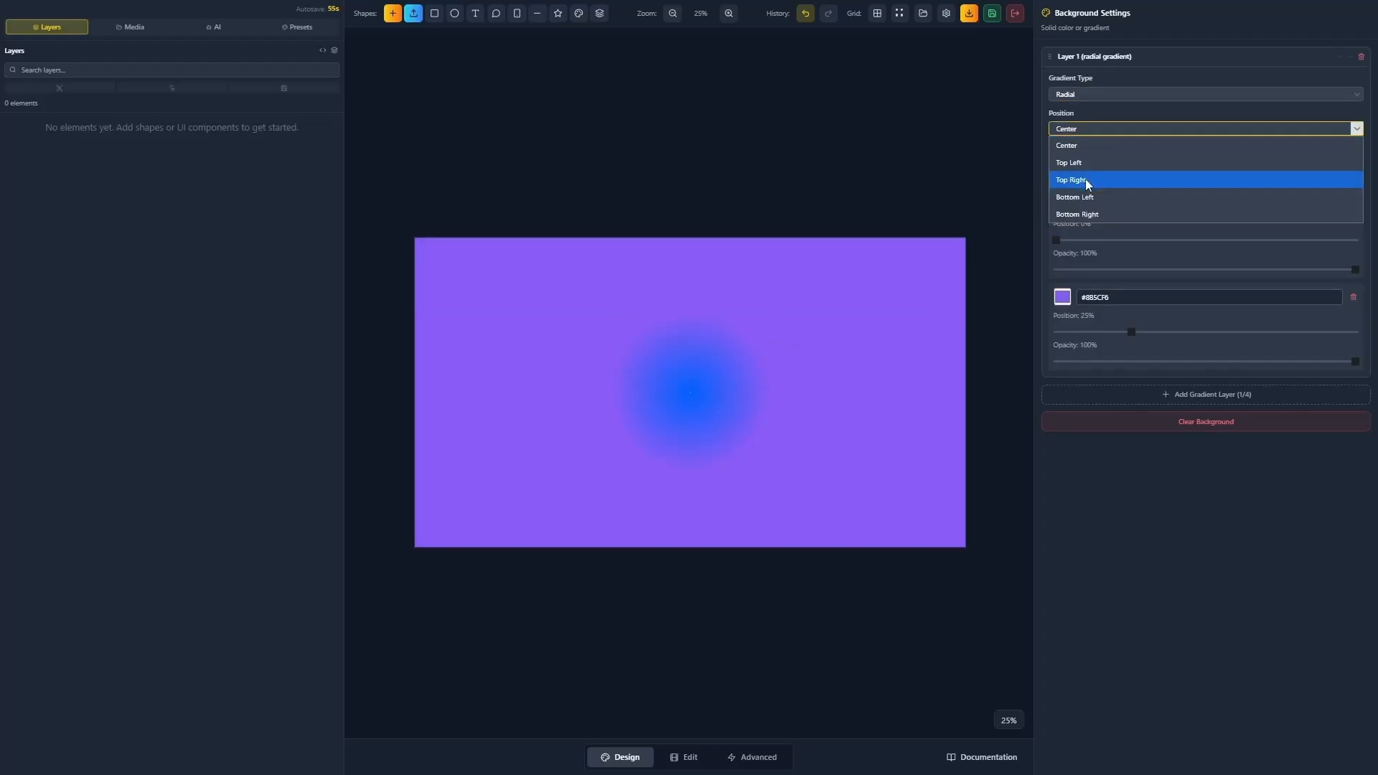
click(1085, 179)
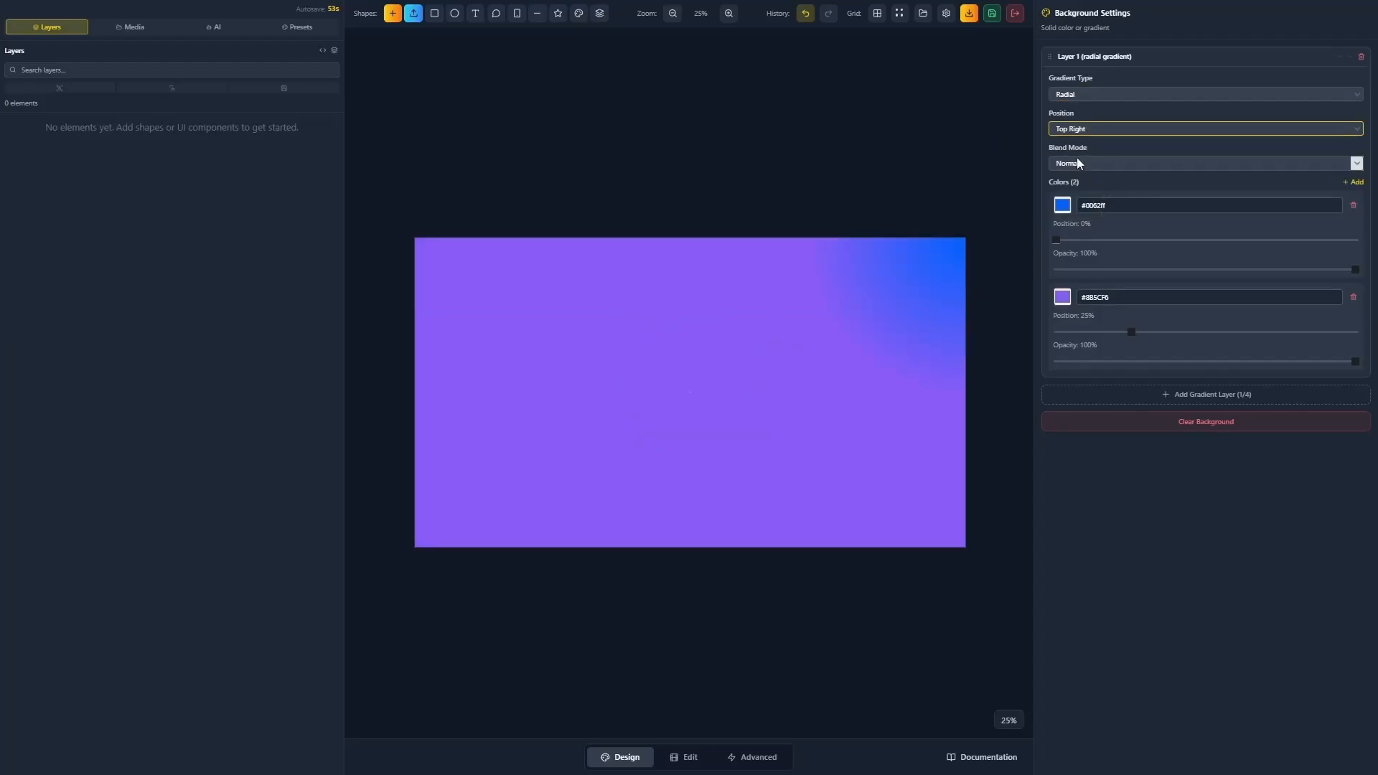
click(1076, 162)
click(1120, 176)
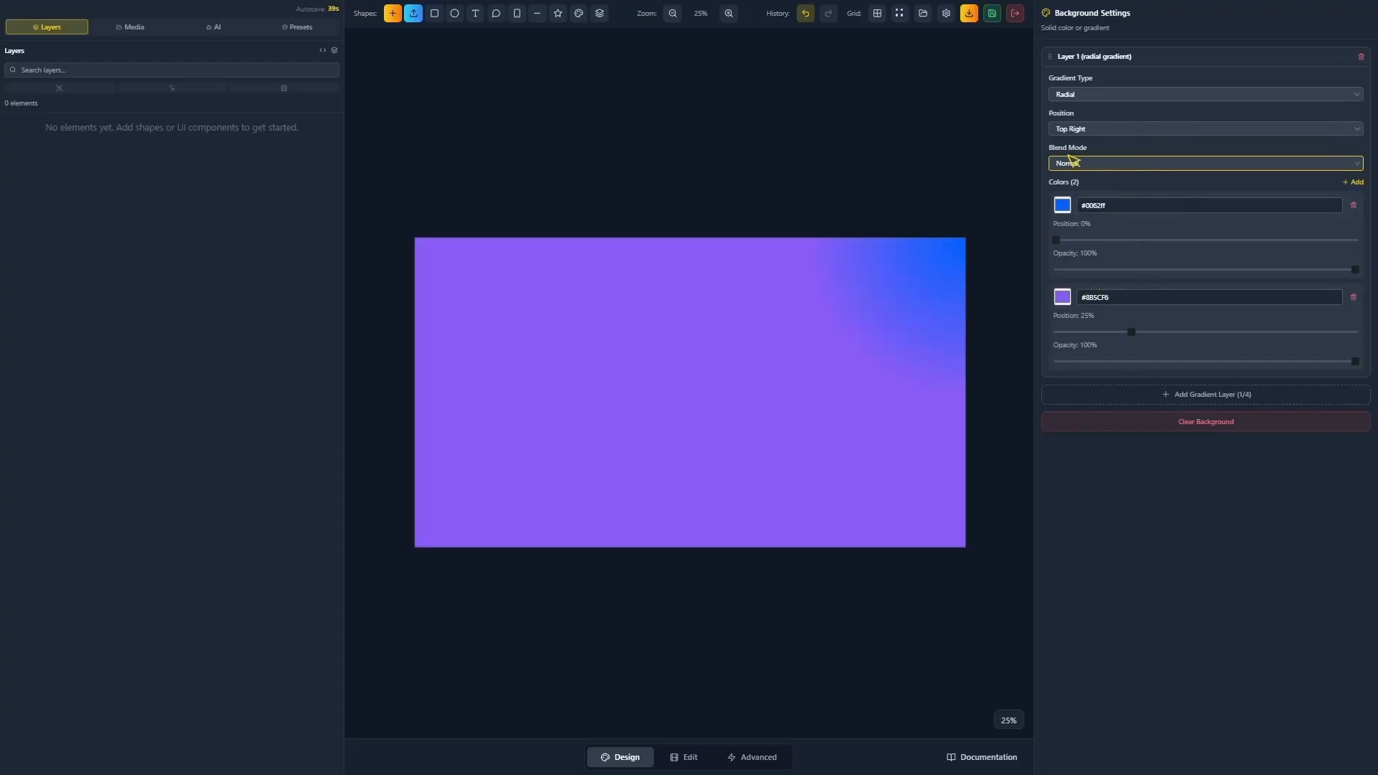
Switch the gradient back to Linear running Top → Bottom.
click(1088, 95)
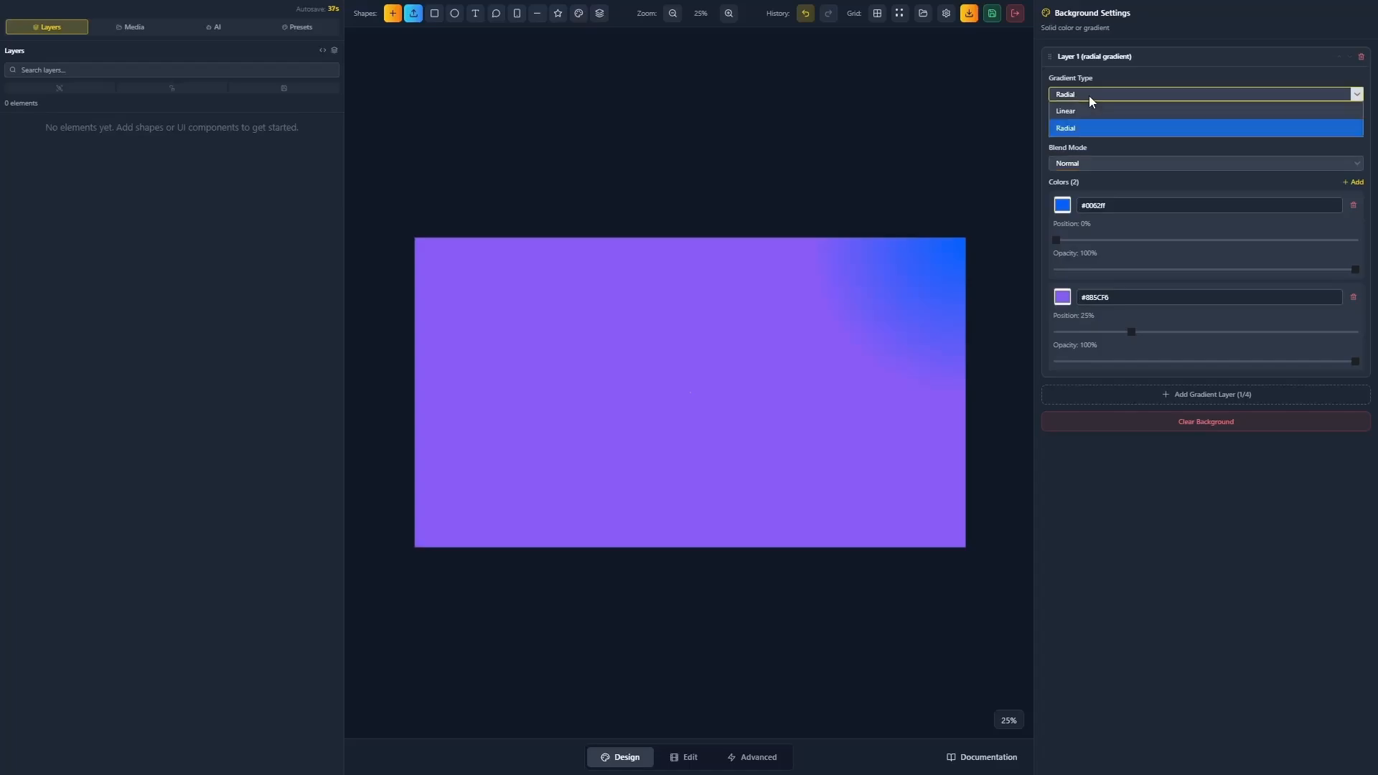
click(1086, 110)
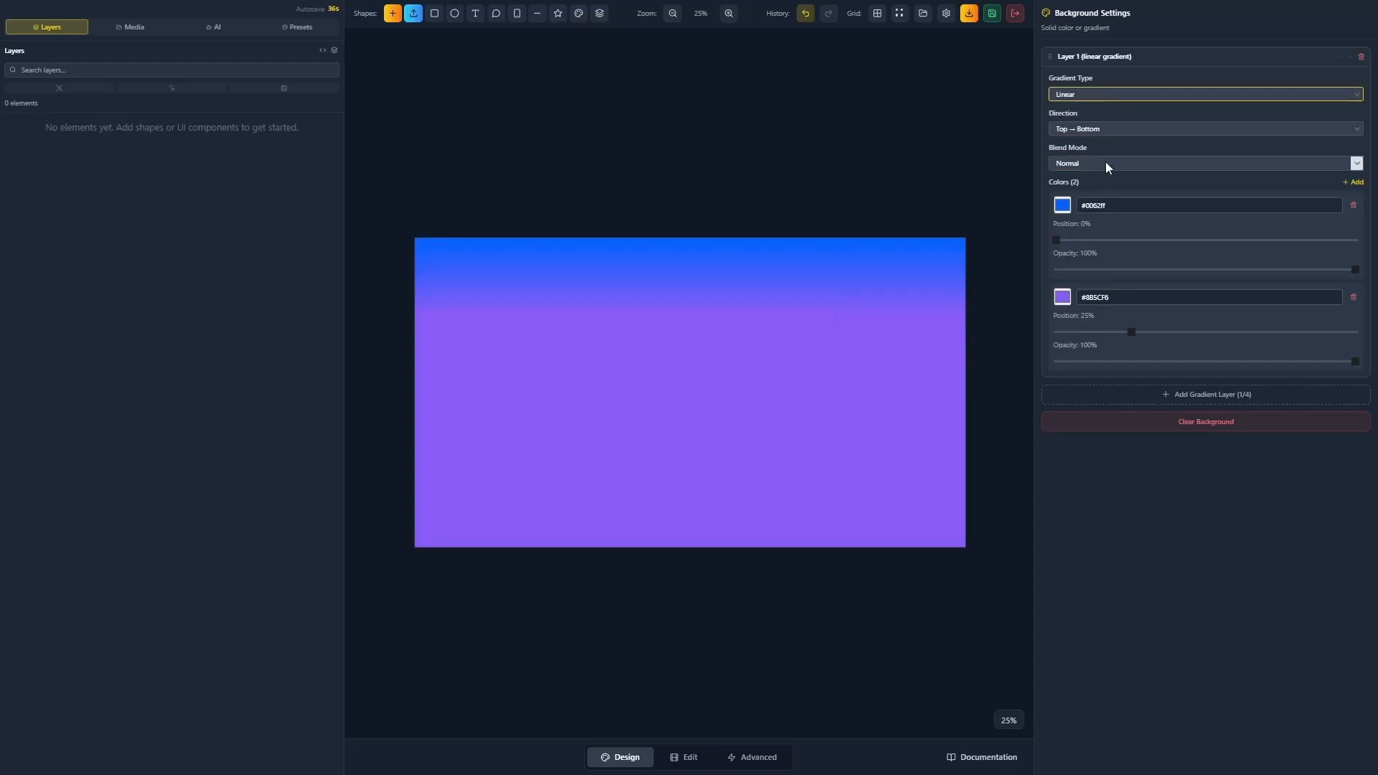
click(1113, 129)
click(1134, 137)
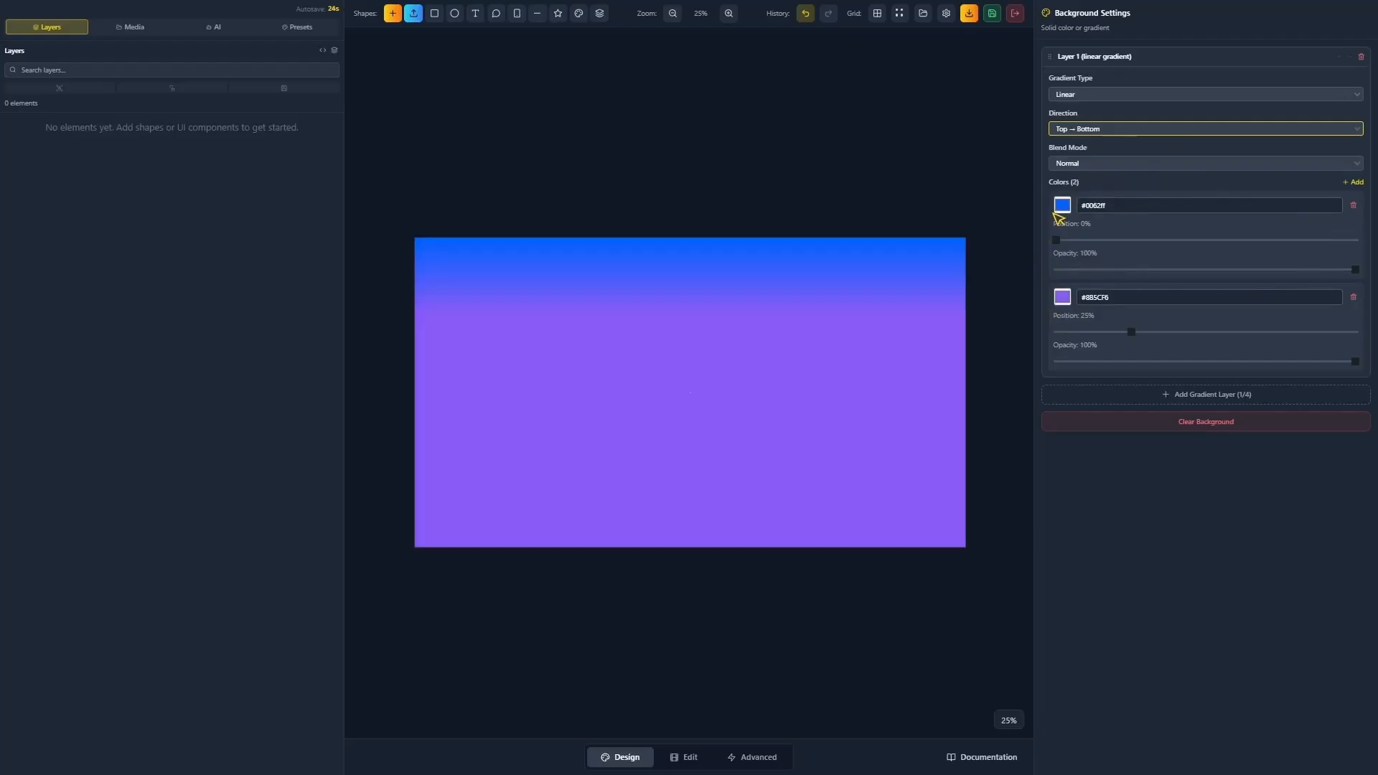
Add a third black #000000 stop at 67% and adjust the purple stop's position.
click(1351, 190)
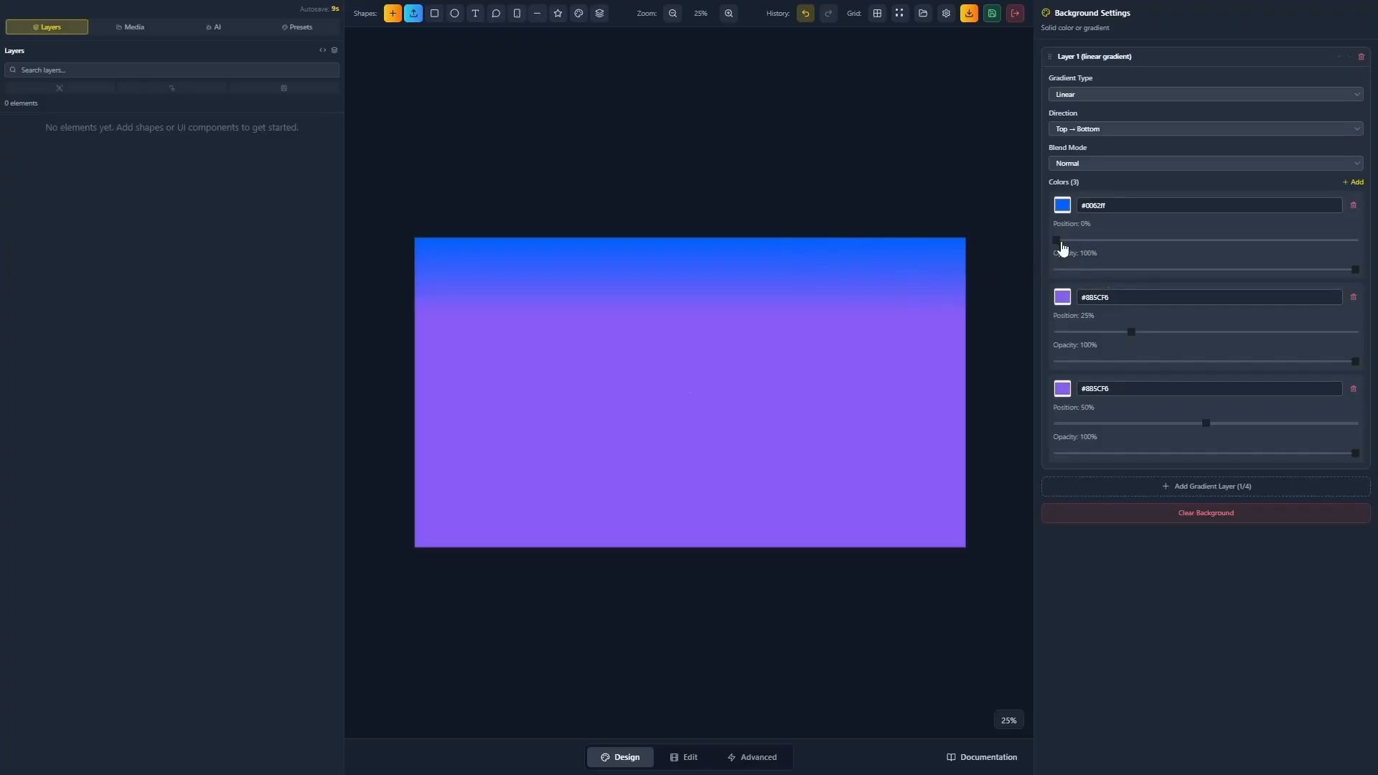
drag(1056, 244, 1167, 246)
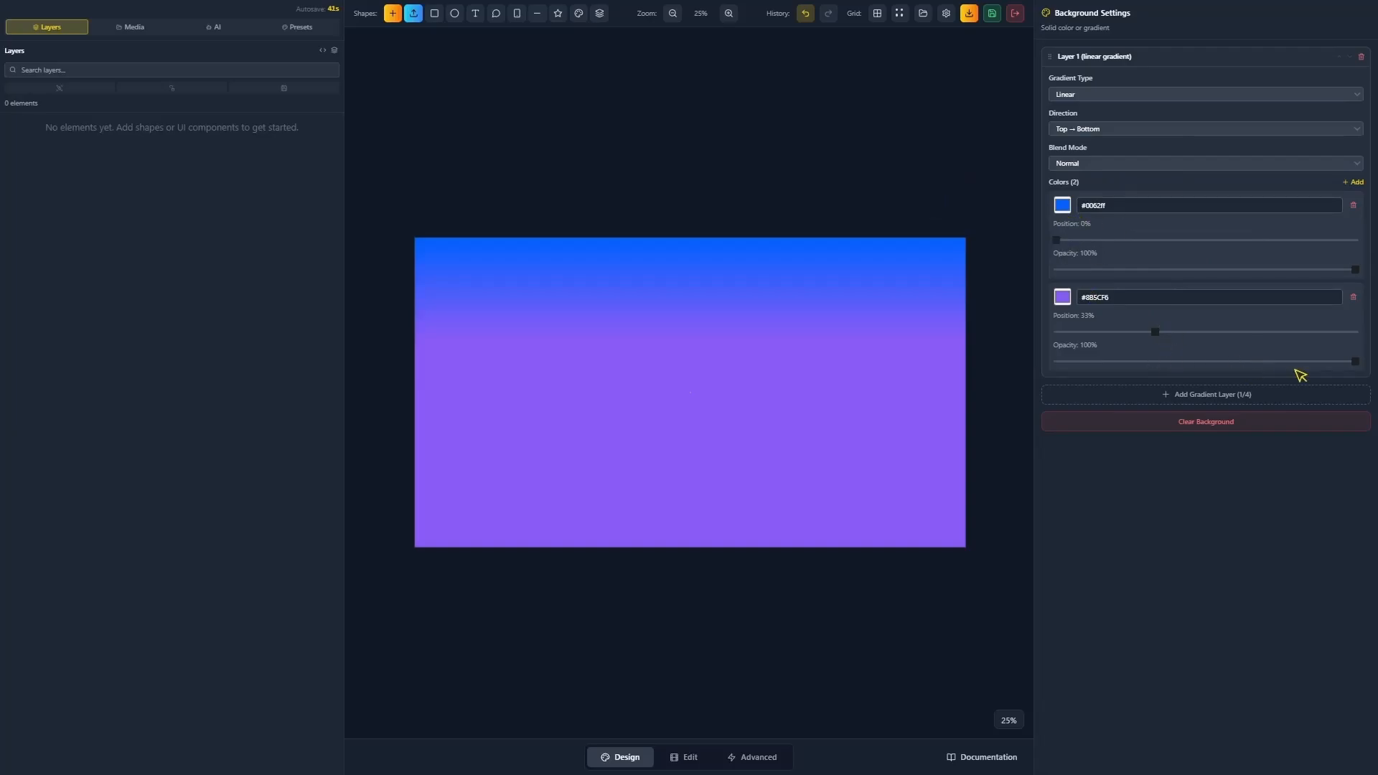
mouse_move(1354, 361)
mouse_down()
mouse_move(1243, 360)
mouse_move(1372, 379)
mouse_up()
drag(1155, 332, 1189, 329)
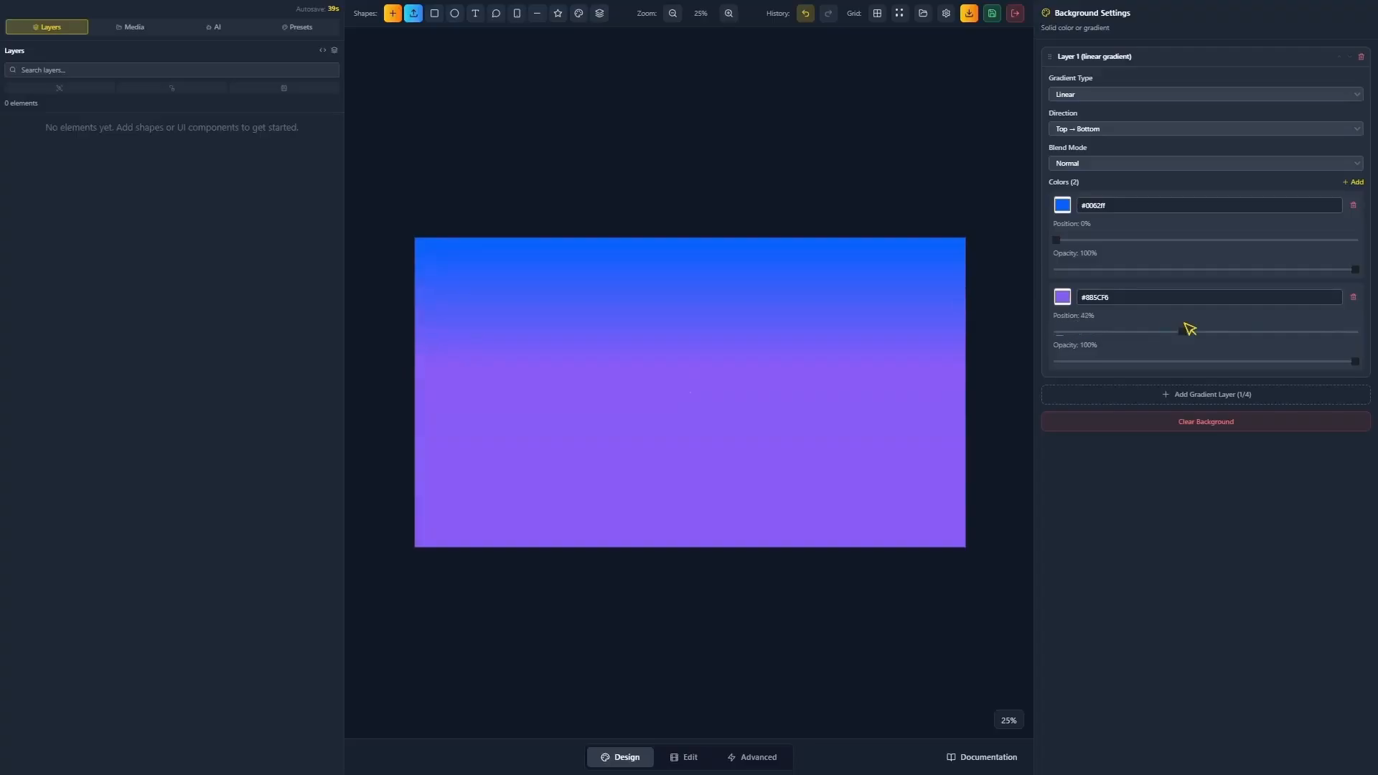
Add a new black #000000 stop and change the first stop from blue to black.
click(1353, 183)
click(1062, 389)
click(1054, 475)
click(1066, 209)
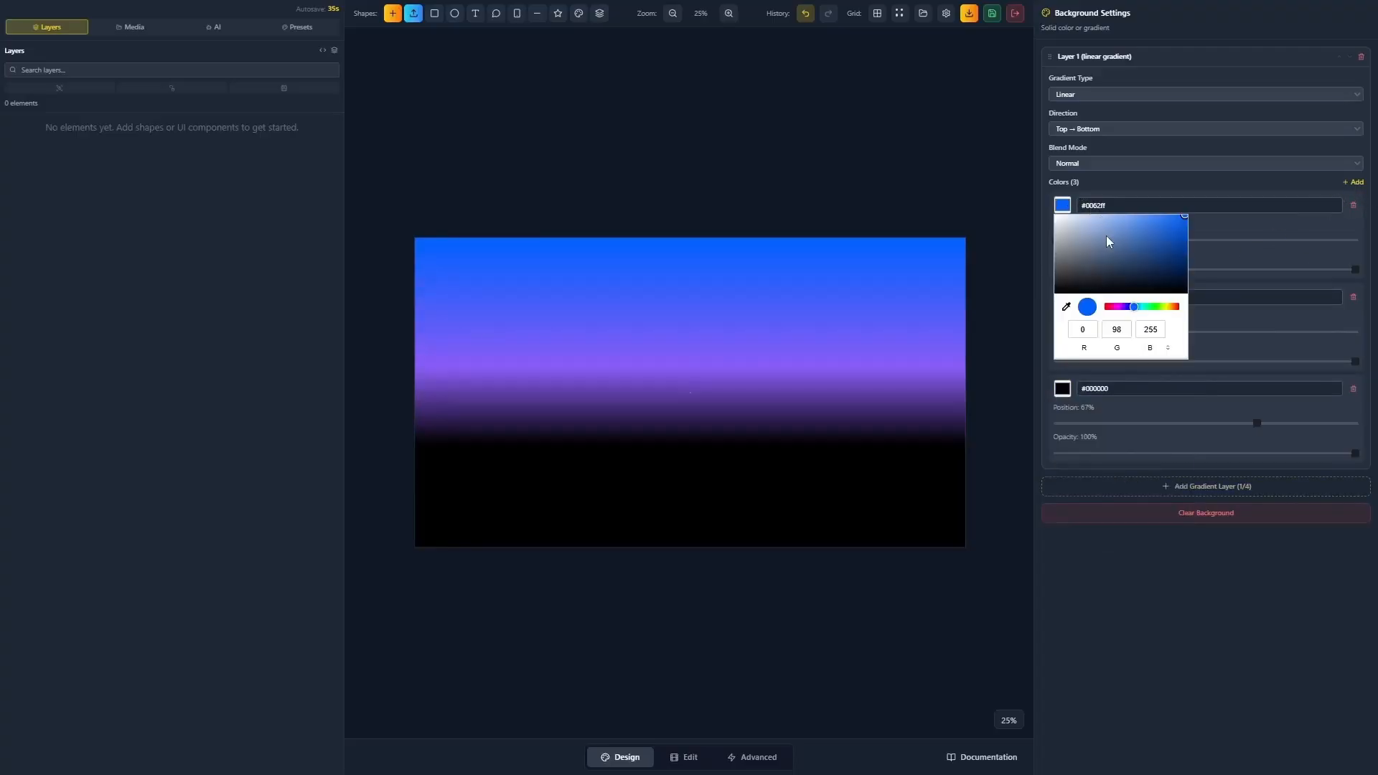
drag(1092, 258, 1013, 329)
click(1136, 569)
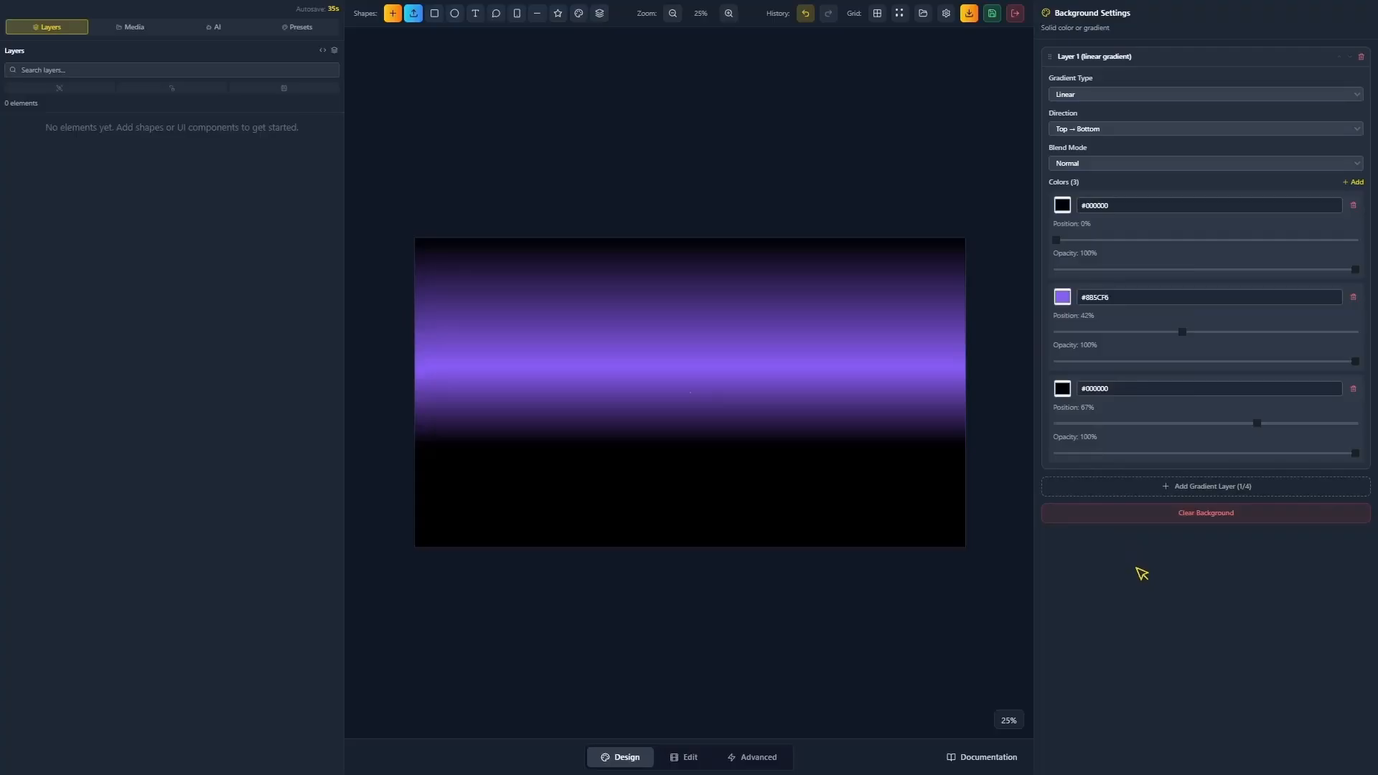
Set the gradient direction to Diagonal ↘ and inspect the purple #8B5CF6 stop.
click(1118, 131)
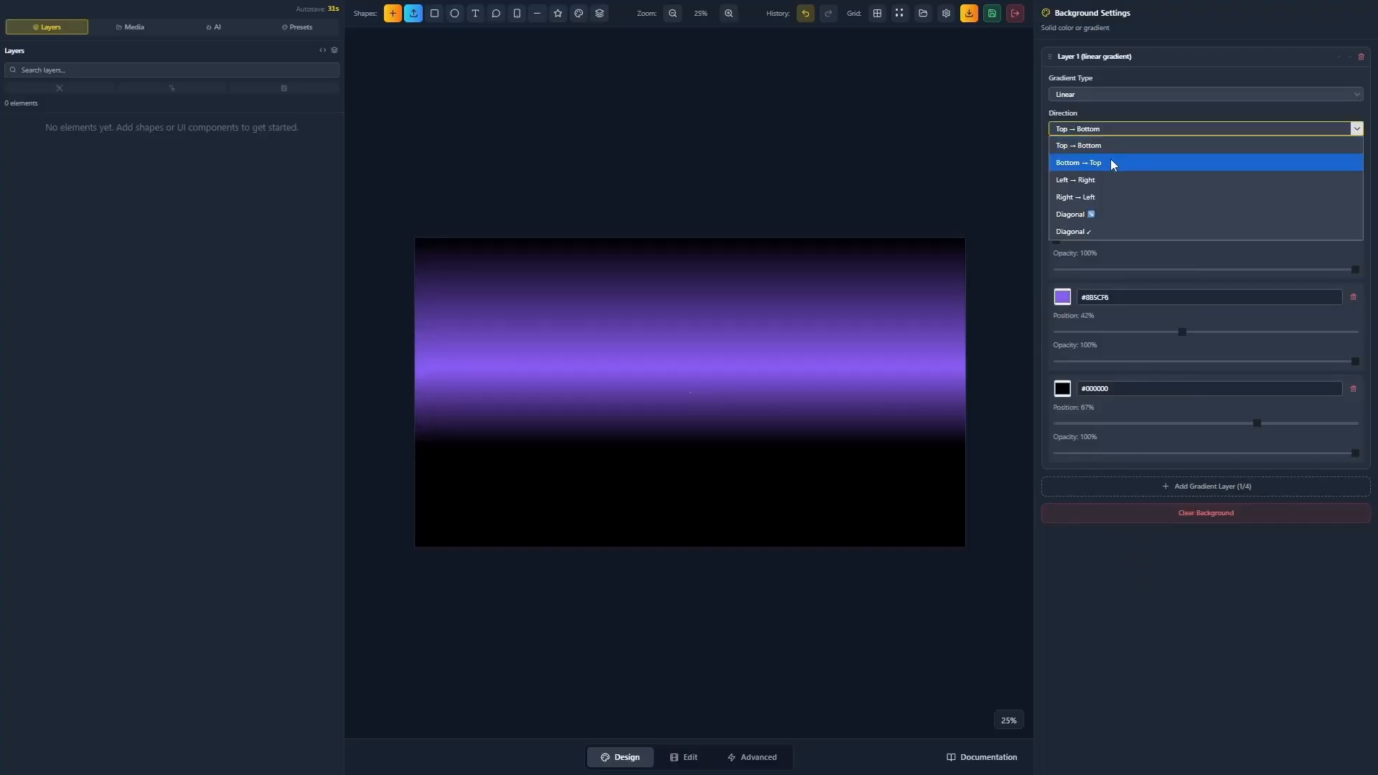
click(1100, 211)
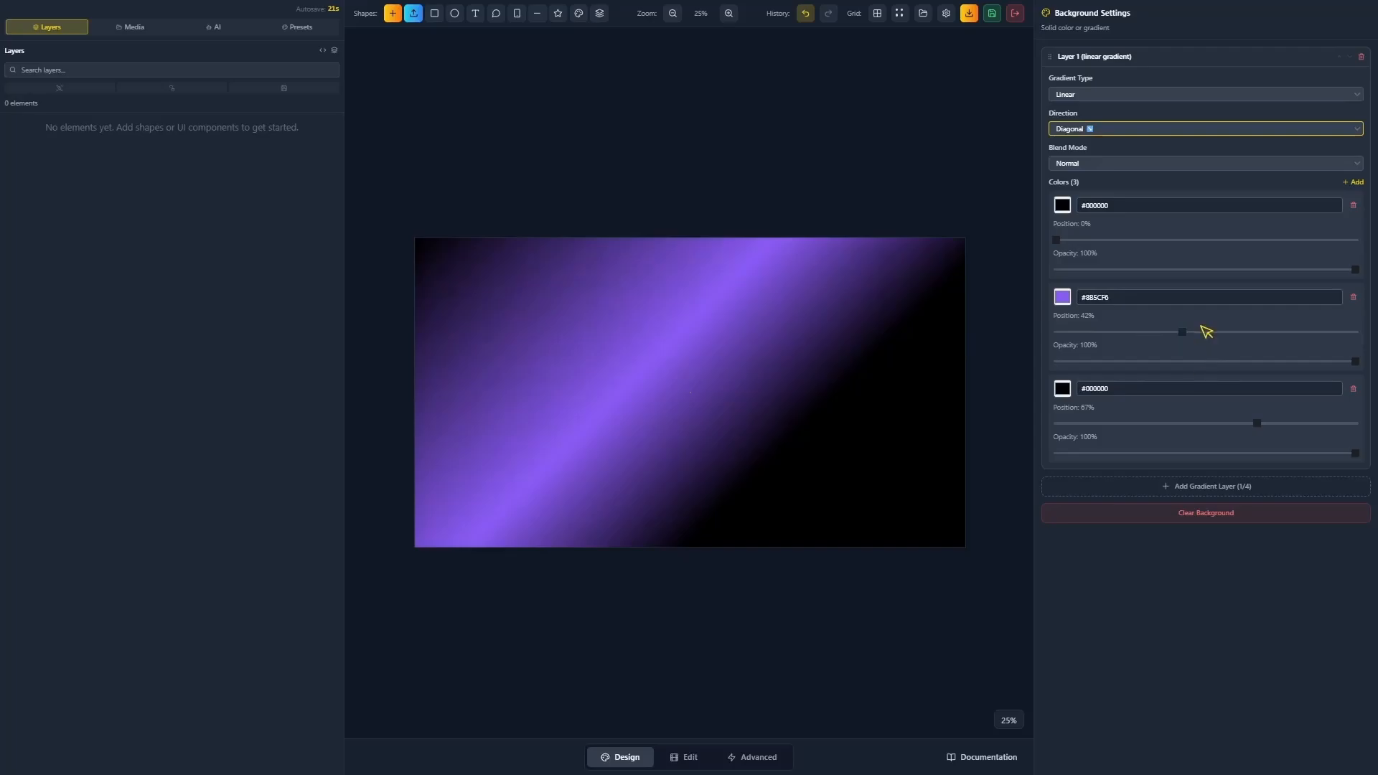
click(1061, 297)
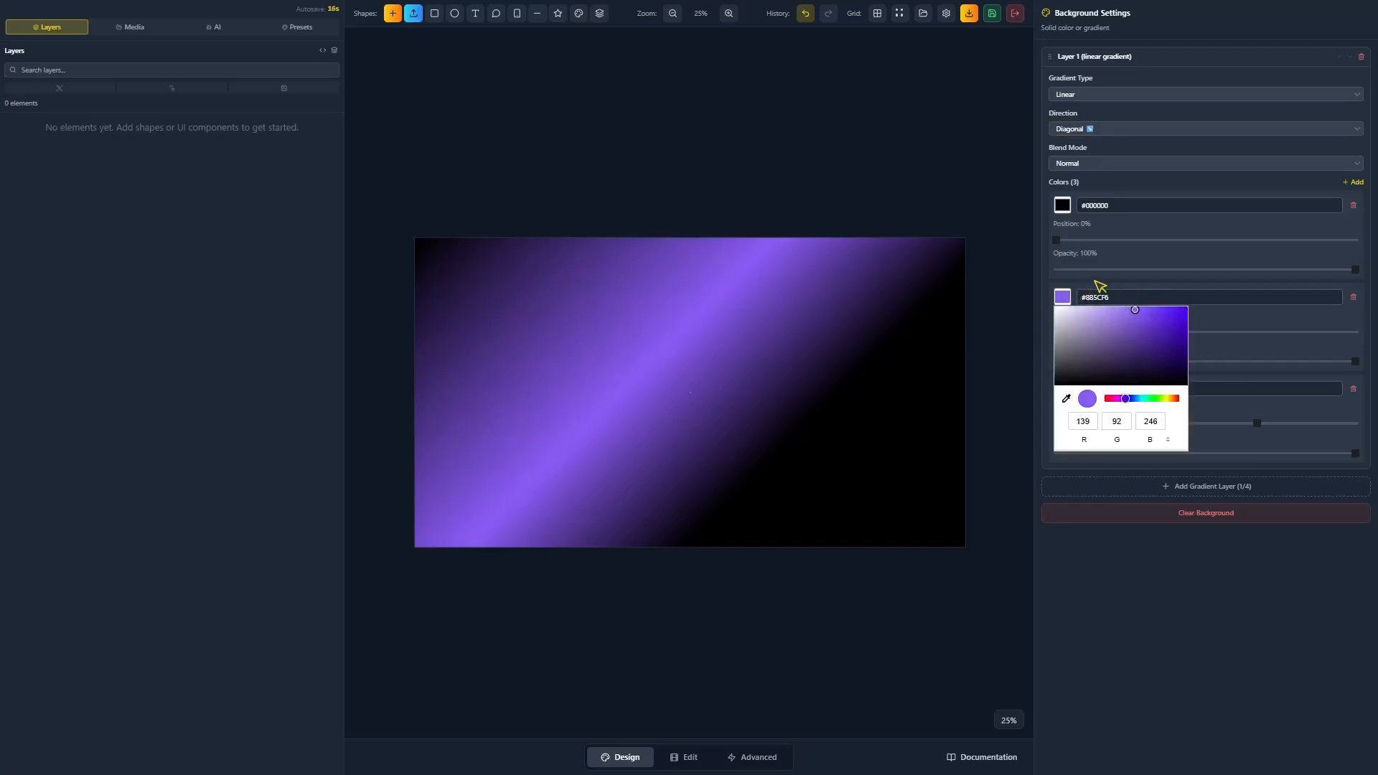
click(1245, 329)
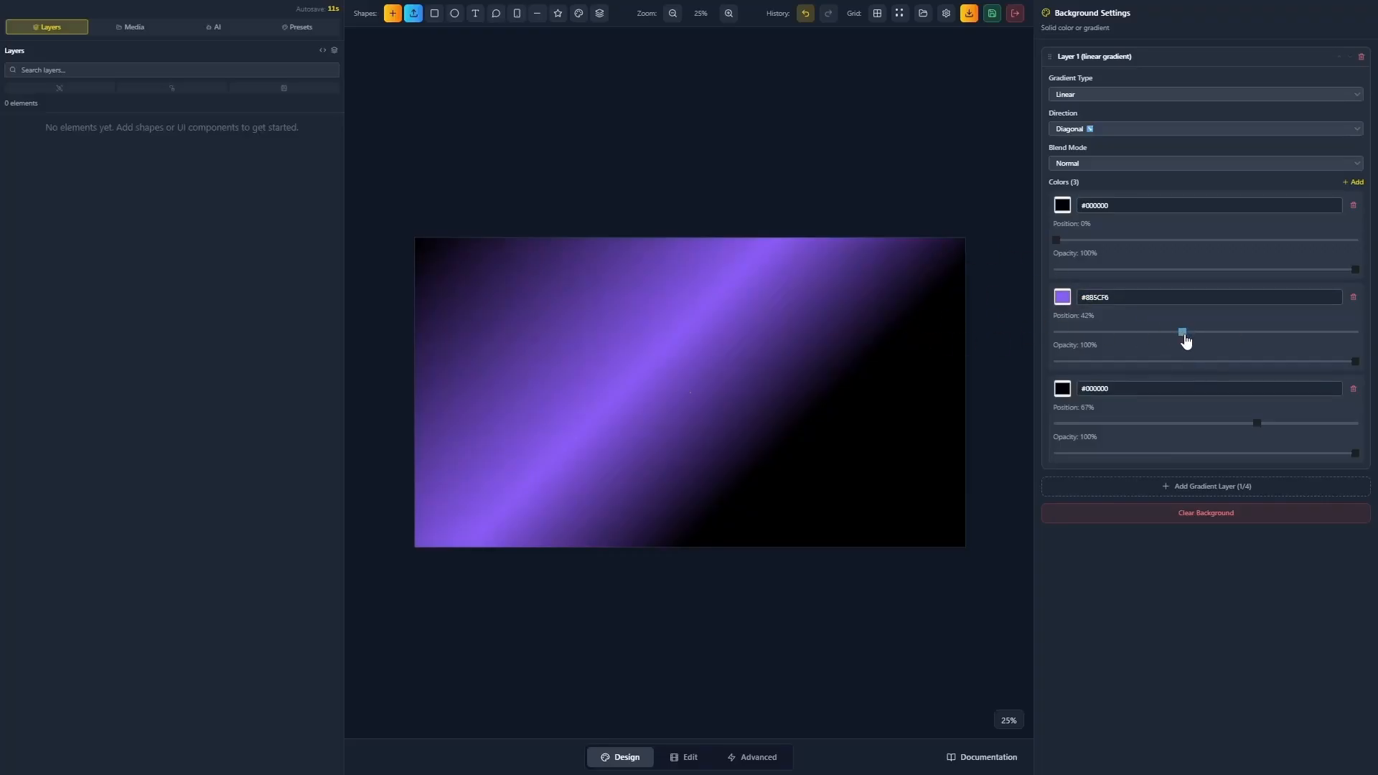
Move the purple stop to 50%, zoom in to check, and keep the Diagonal ↘ direction.
drag(1185, 341, 1202, 343)
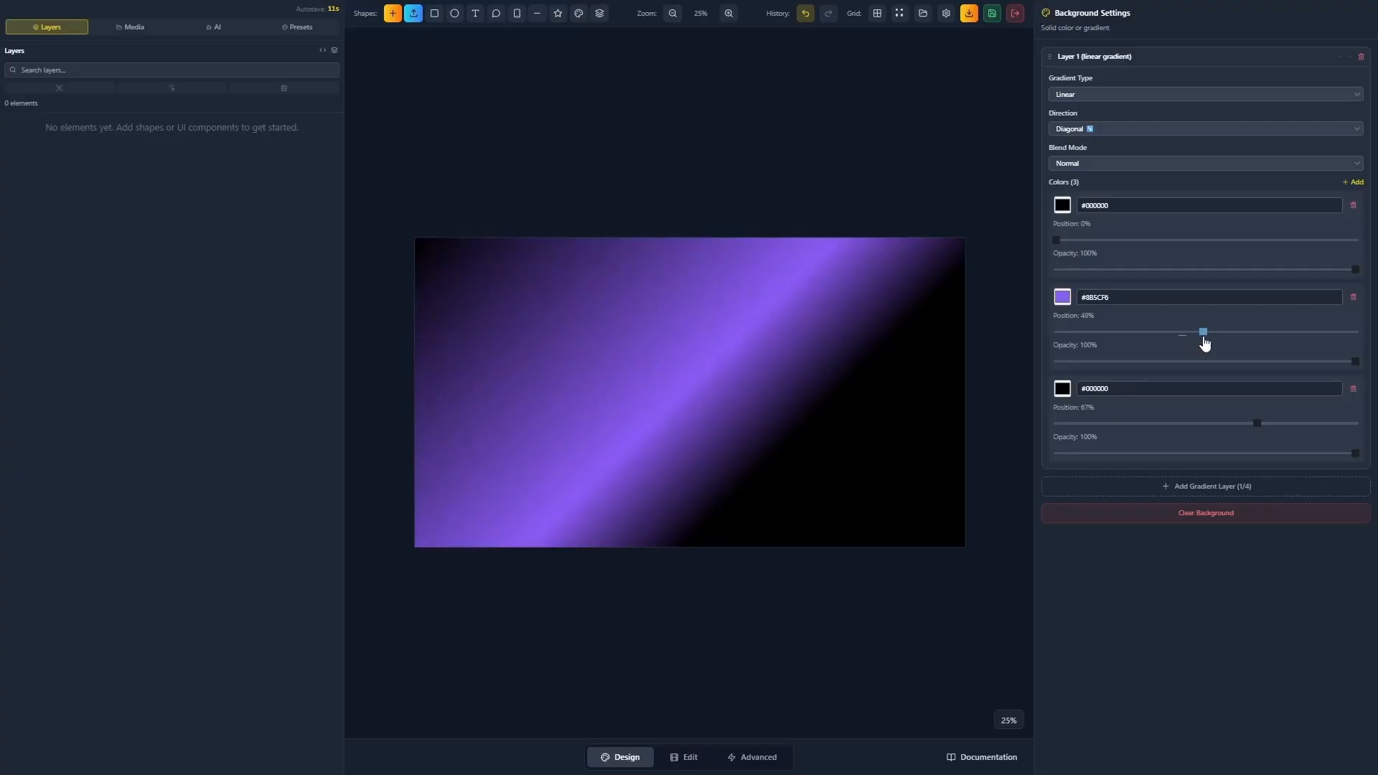
key(ctrl)
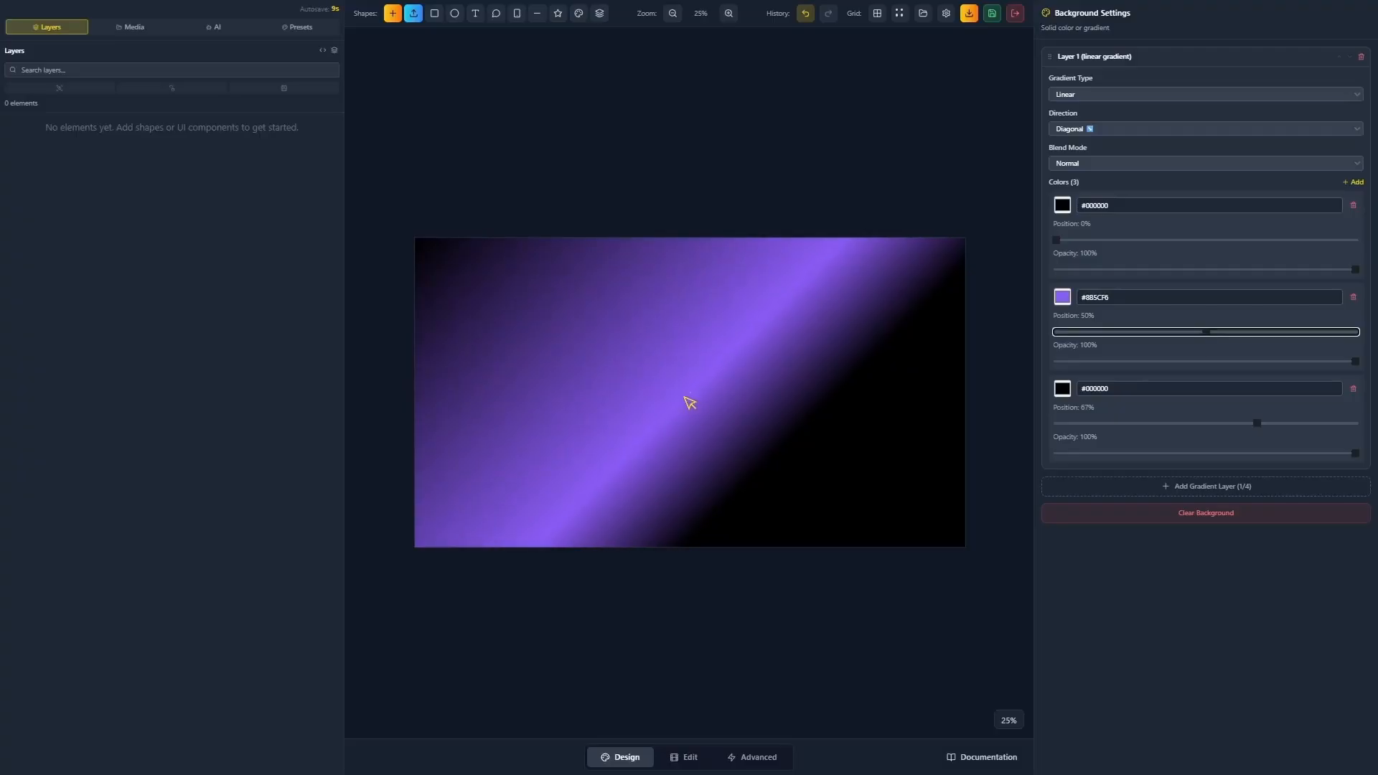
click(689, 397)
scroll(689, 397, up, 6)
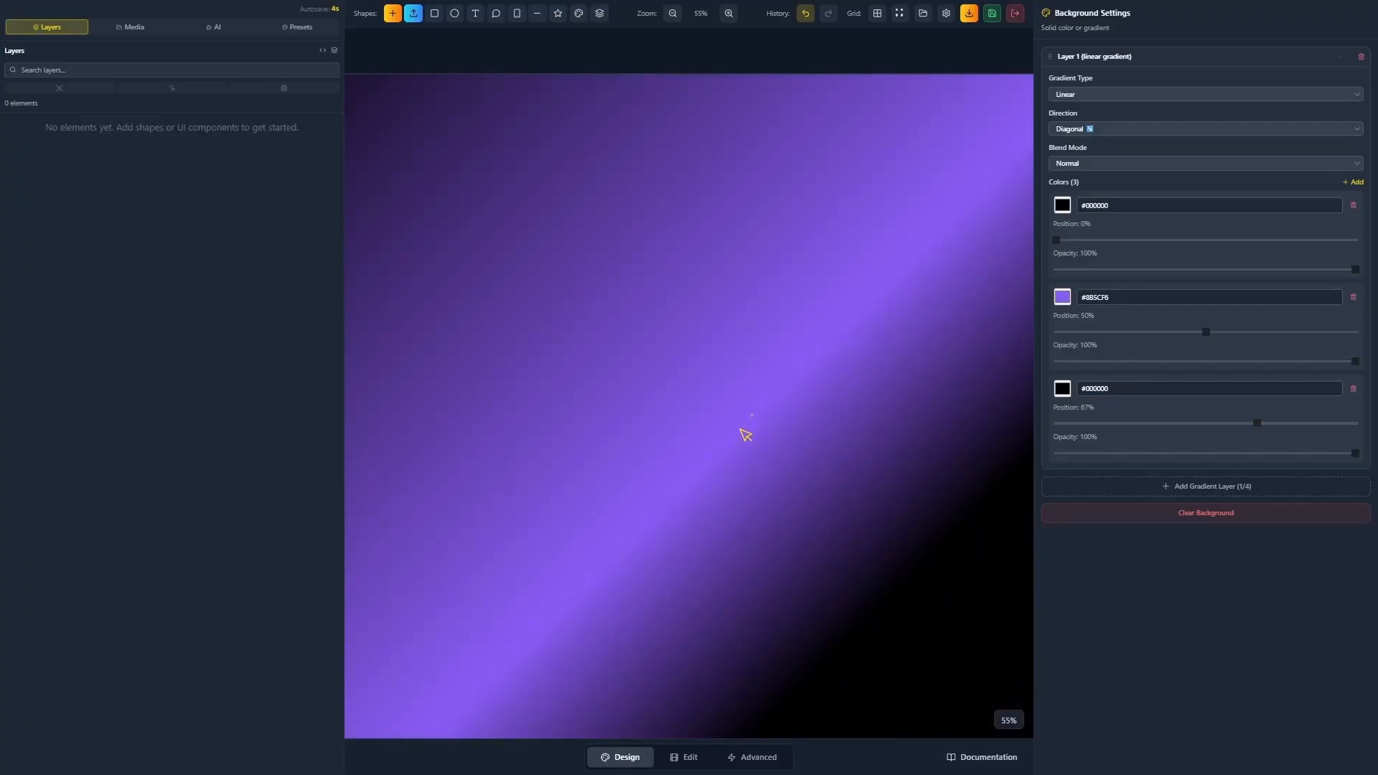
click(1088, 130)
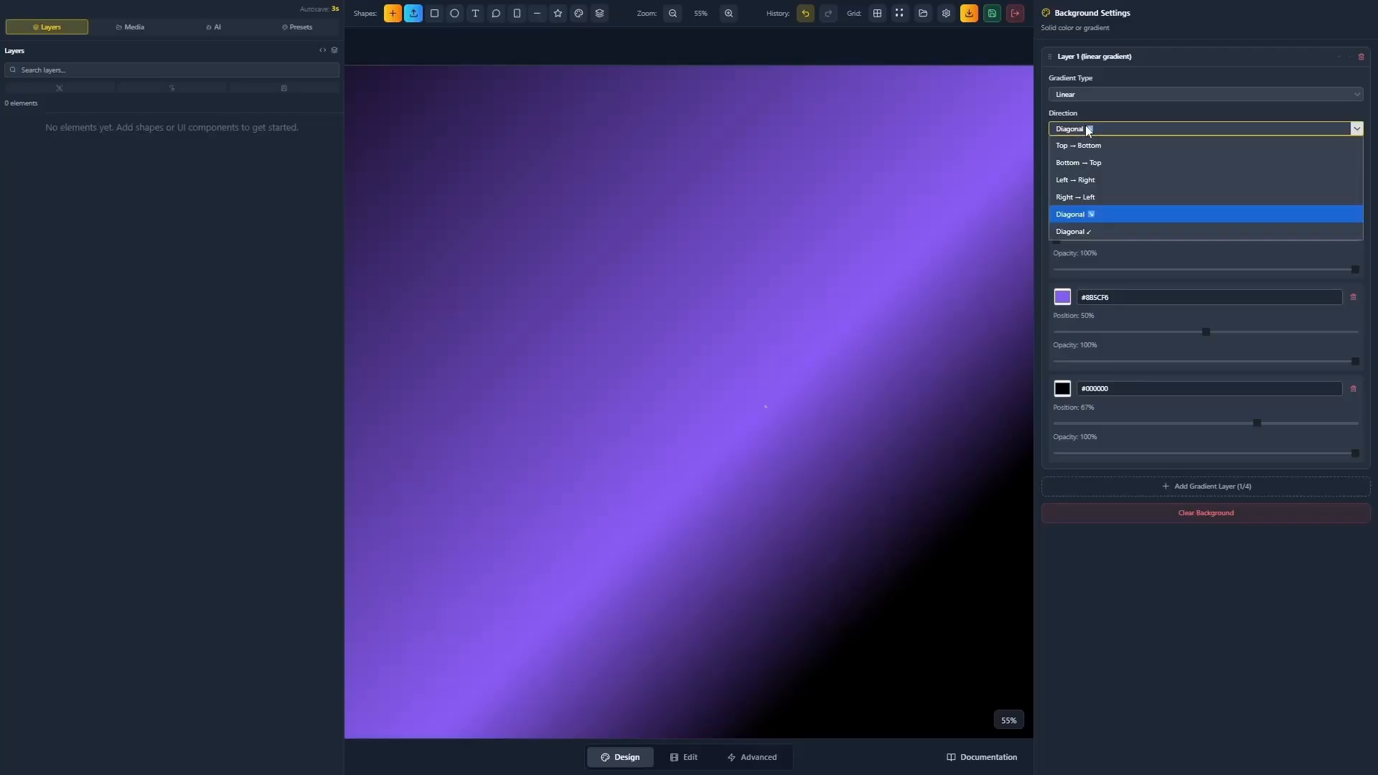
click(1087, 130)
scroll(944, 440, down, 6)
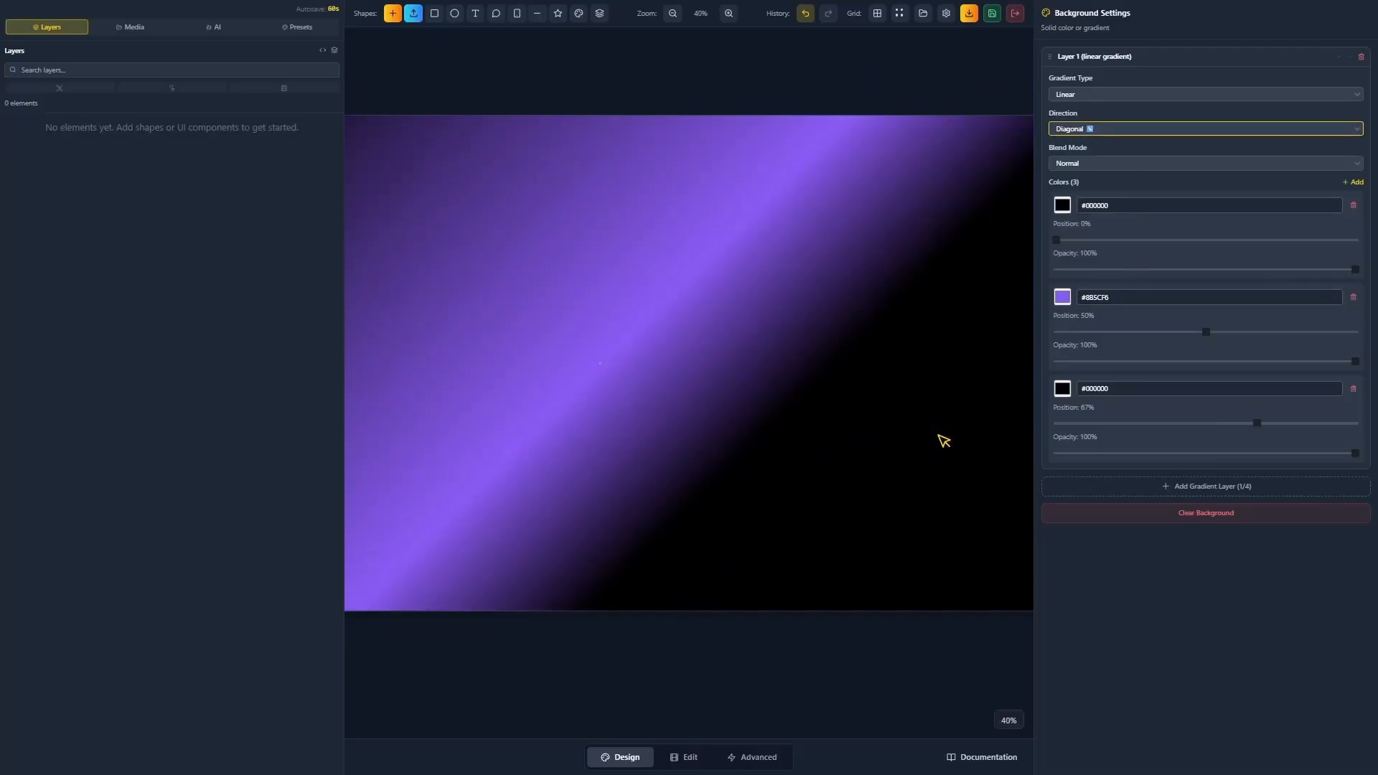
click(848, 366)
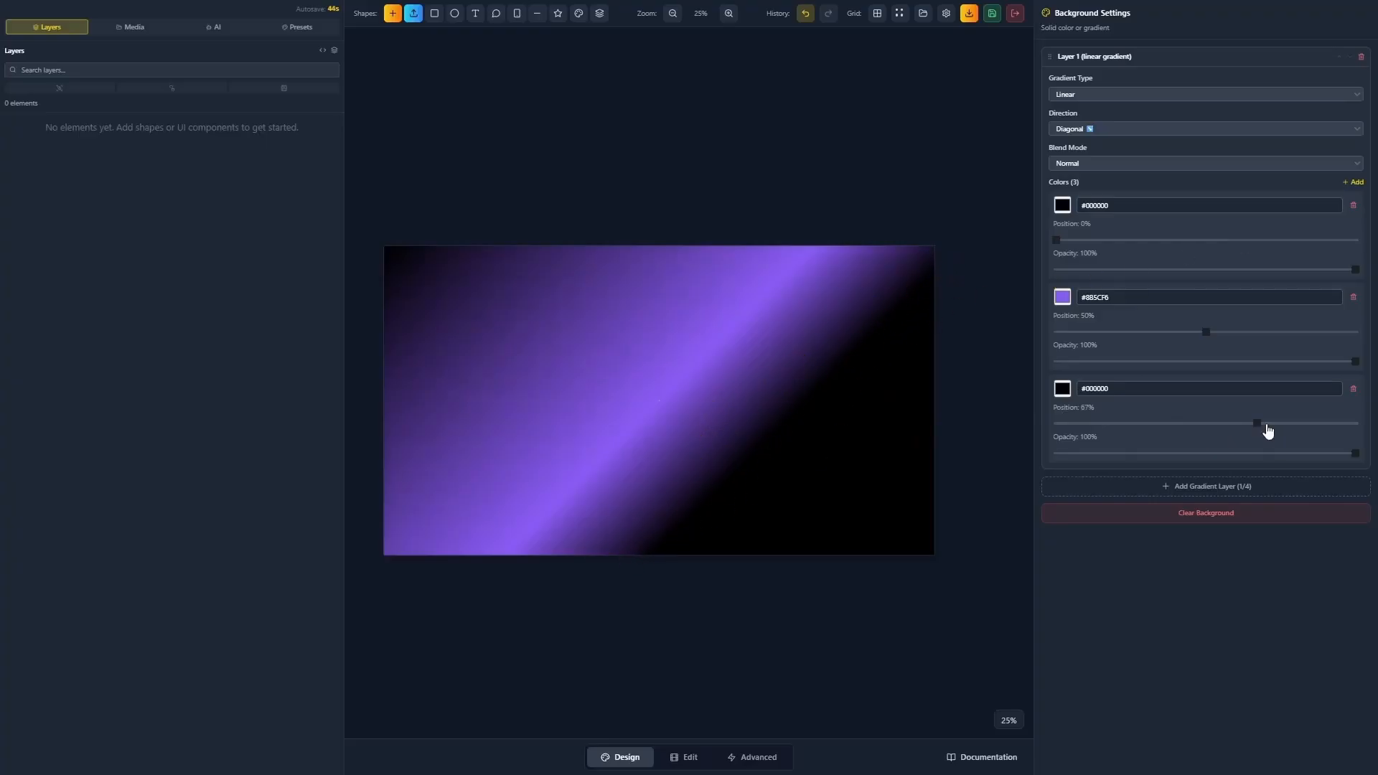
Move Layer 1's last black stop to 100% and lower the purple stop's opacity to 7%.
mouse_move(1258, 429)
mouse_down()
mouse_move(1209, 432)
mouse_move(1255, 430)
mouse_up()
drag(1255, 427, 1365, 438)
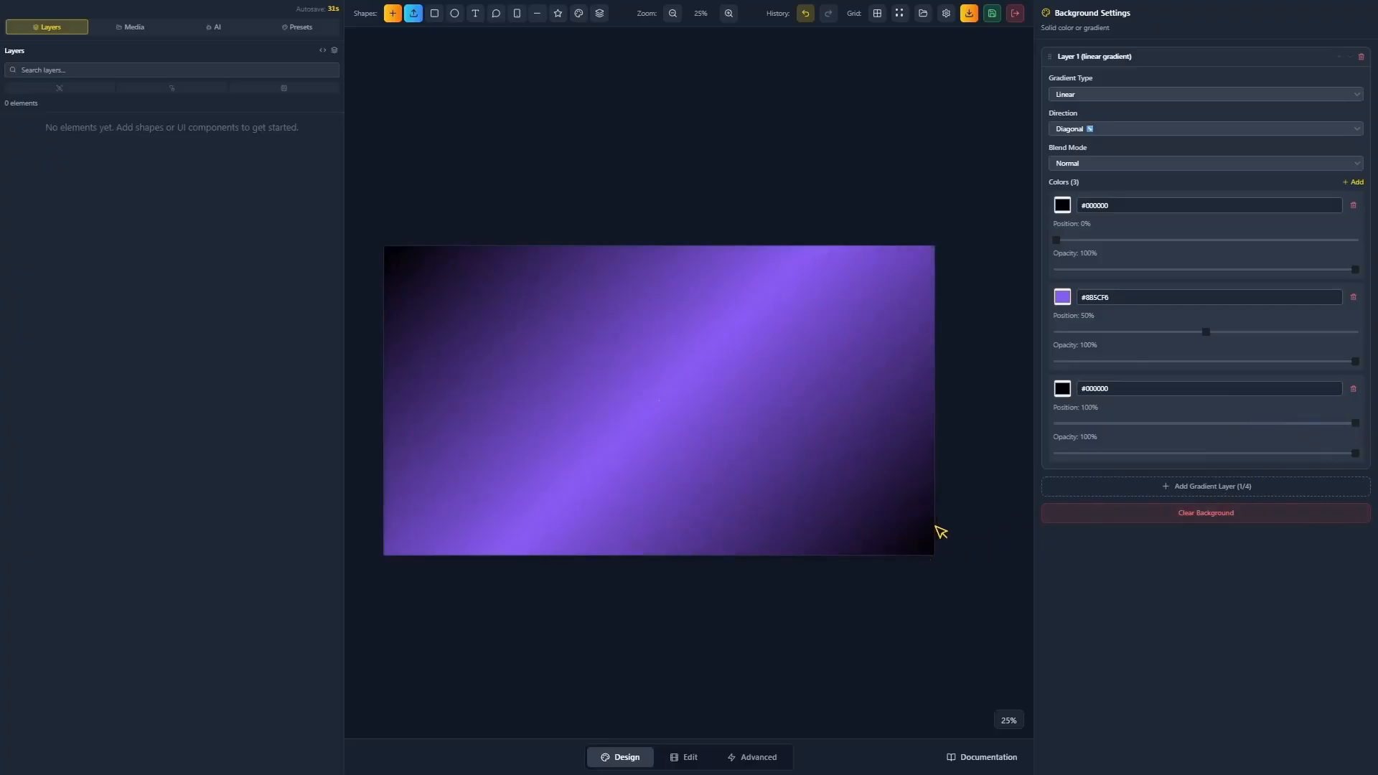
mouse_move(911, 337)
mouse_down()
mouse_move(931, 349)
mouse_move(928, 337)
mouse_up()
drag(804, 358, 812, 331)
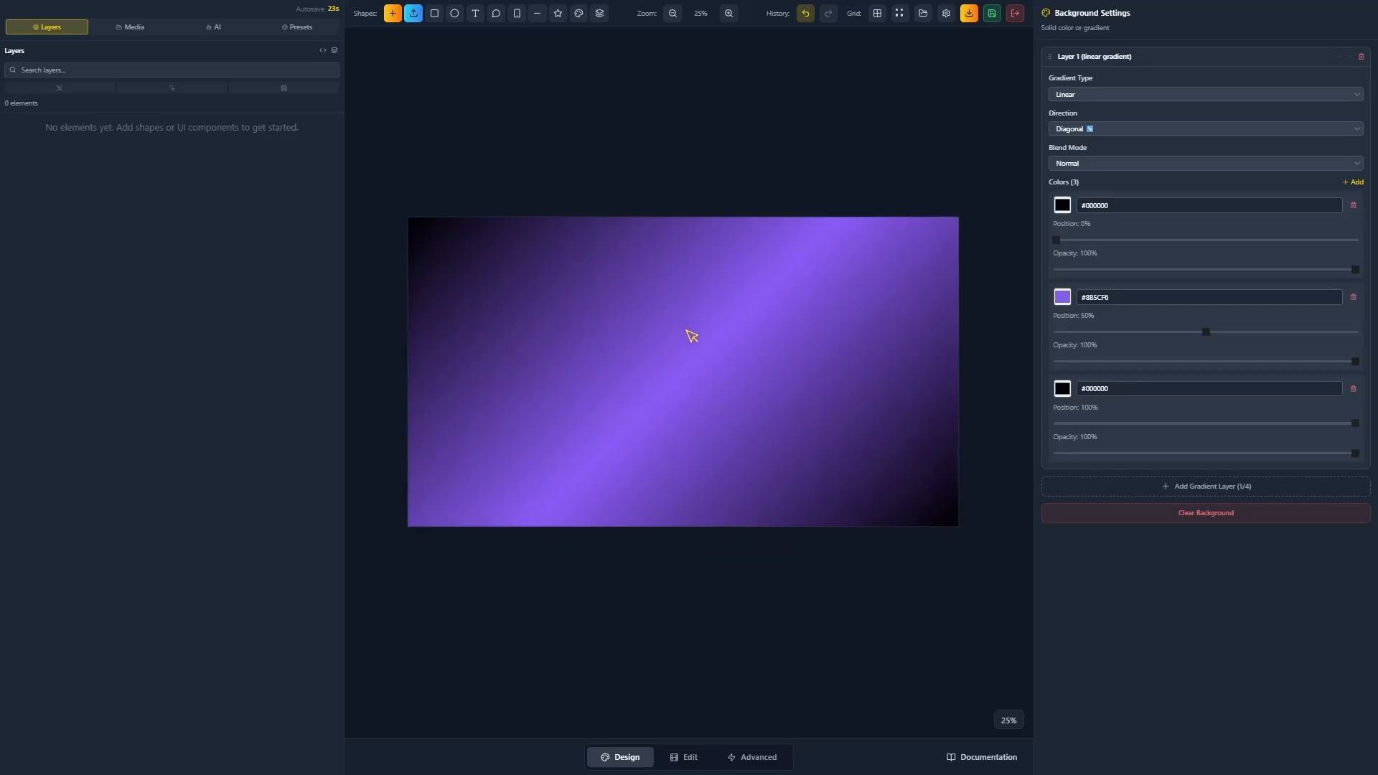
click(713, 344)
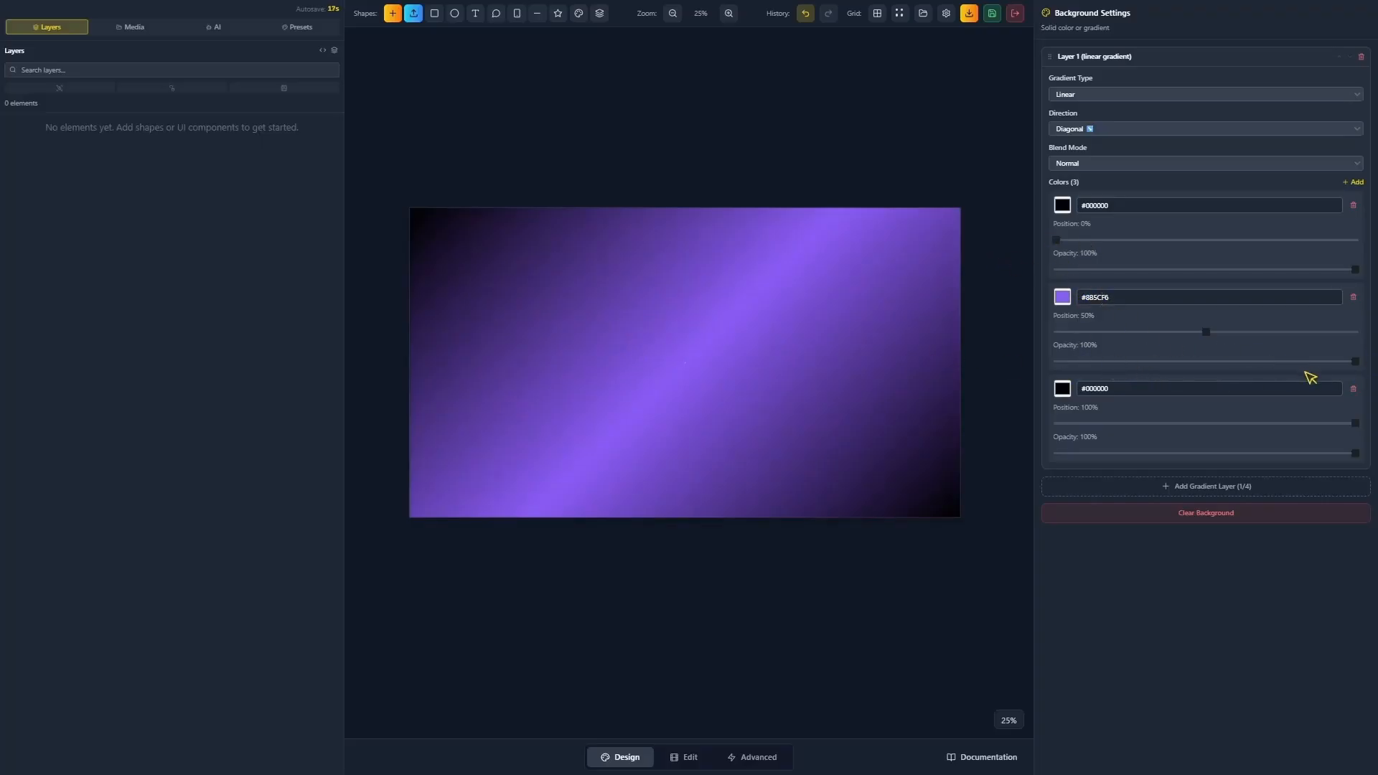
drag(1355, 361, 1078, 386)
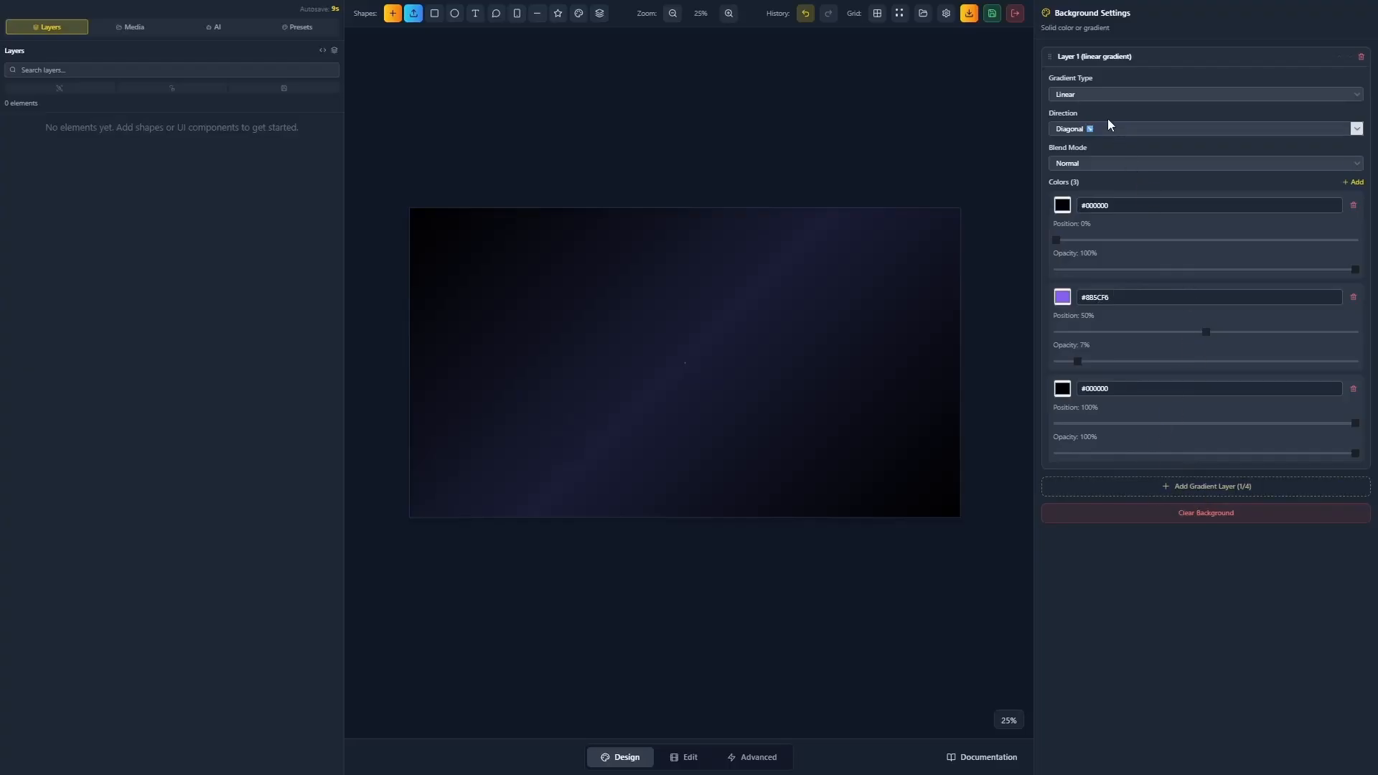
Collapse Layer 1 and add Layer 2, a linear gradient from #3B82F6 to #8B5CF6.
click(1112, 60)
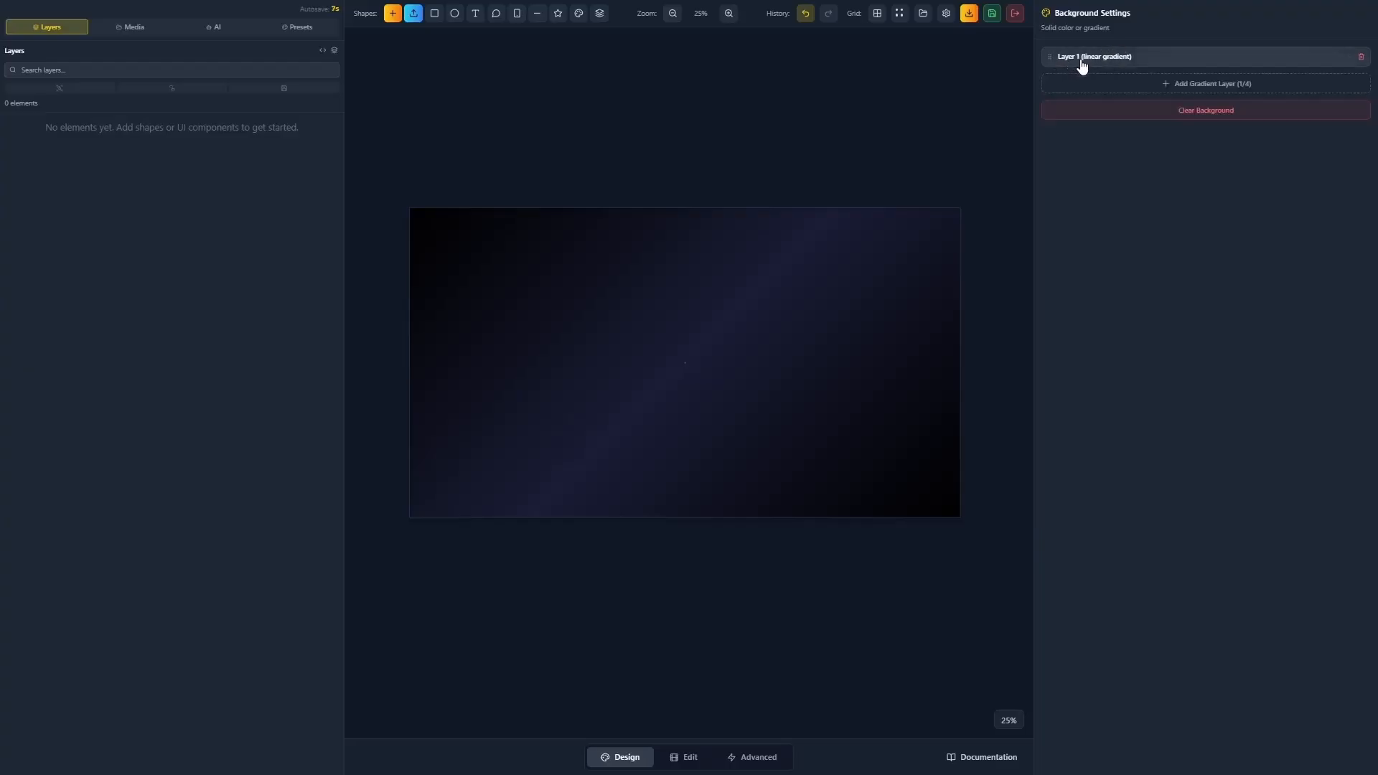
click(1115, 61)
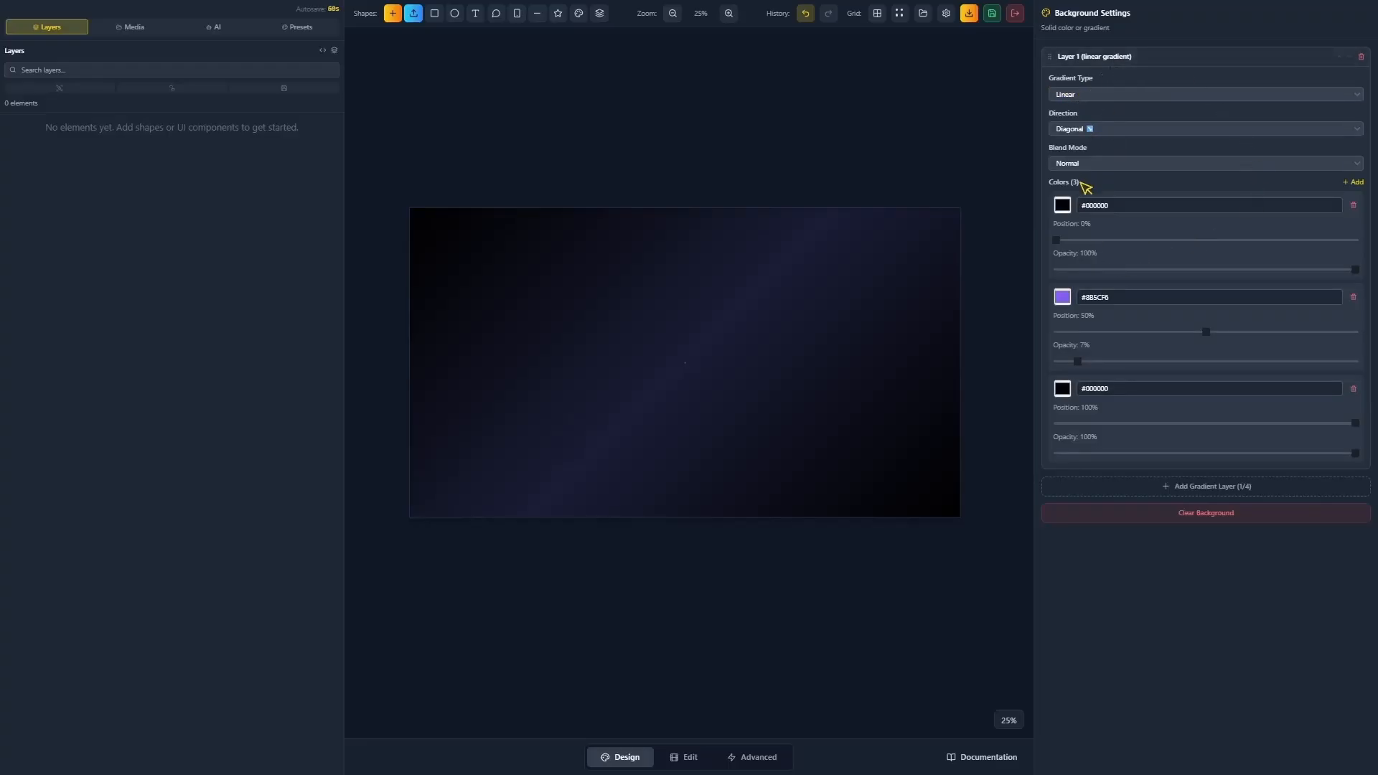
click(1089, 57)
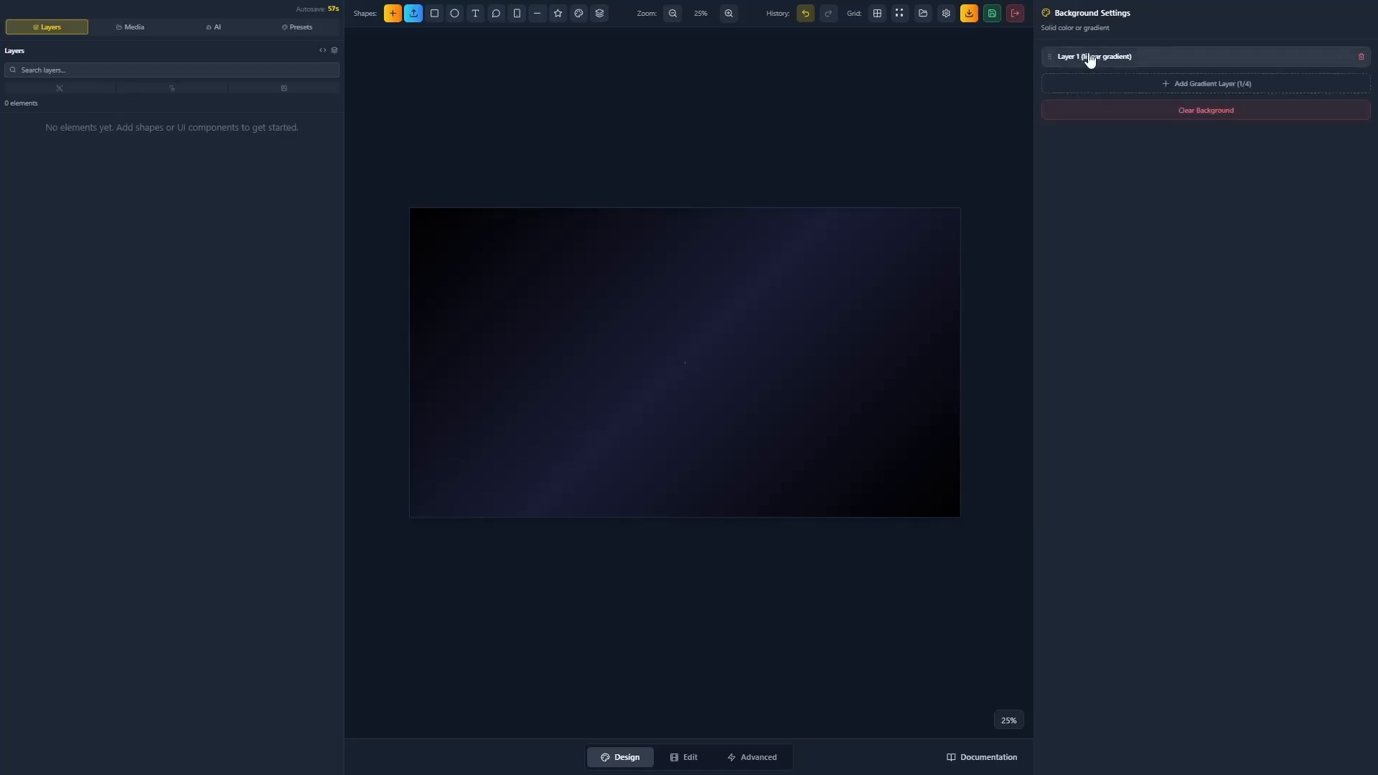
click(1170, 85)
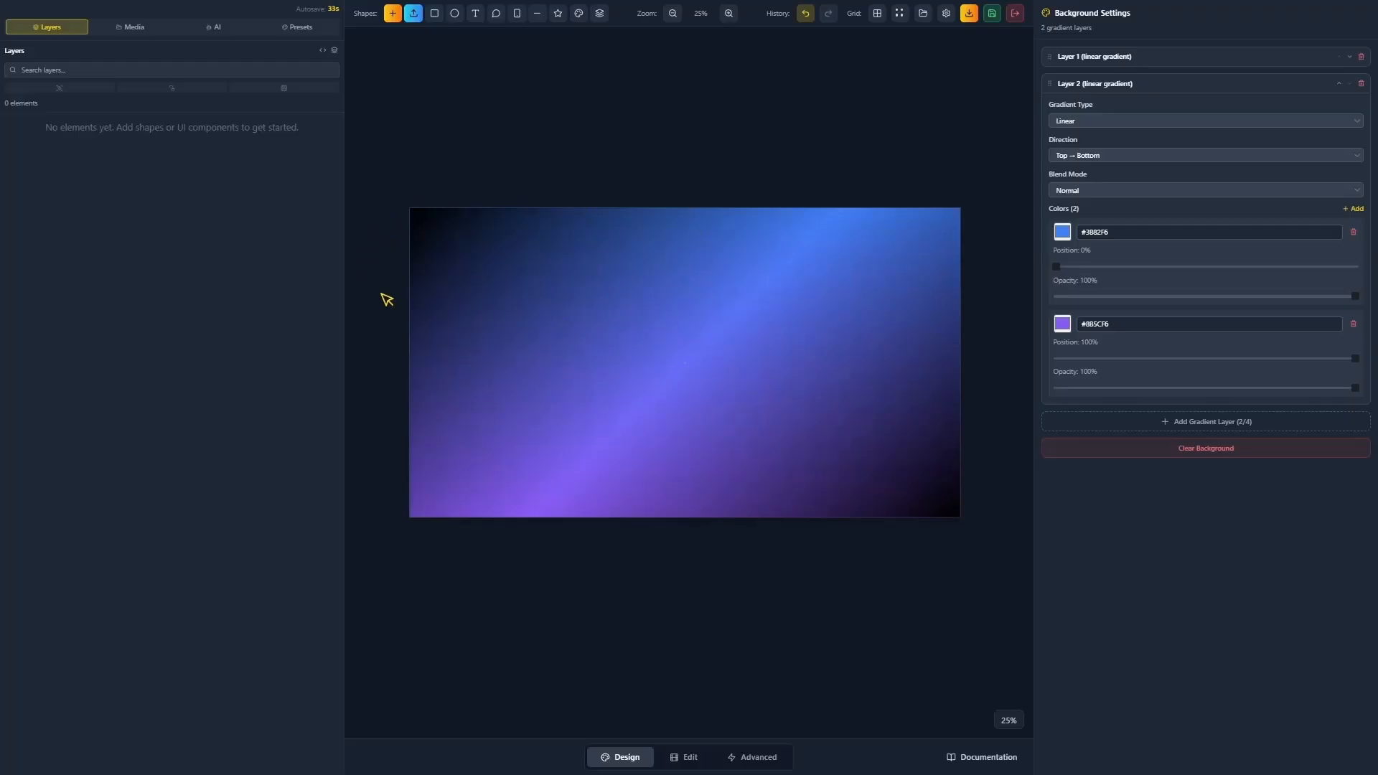
Change Layer 2's first colour to black #000000 and move that stop to 25%.
click(1062, 232)
drag(1092, 295, 1019, 352)
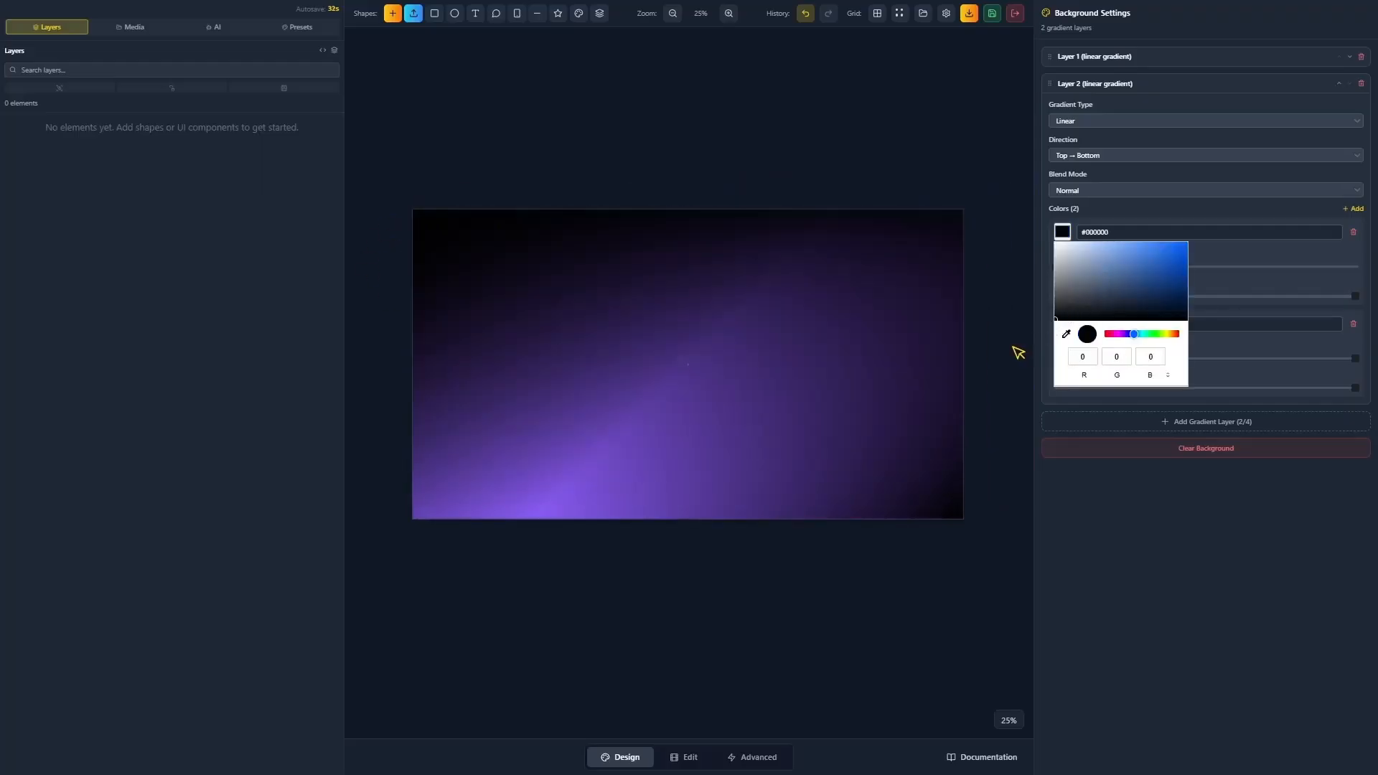
drag(480, 248, 455, 267)
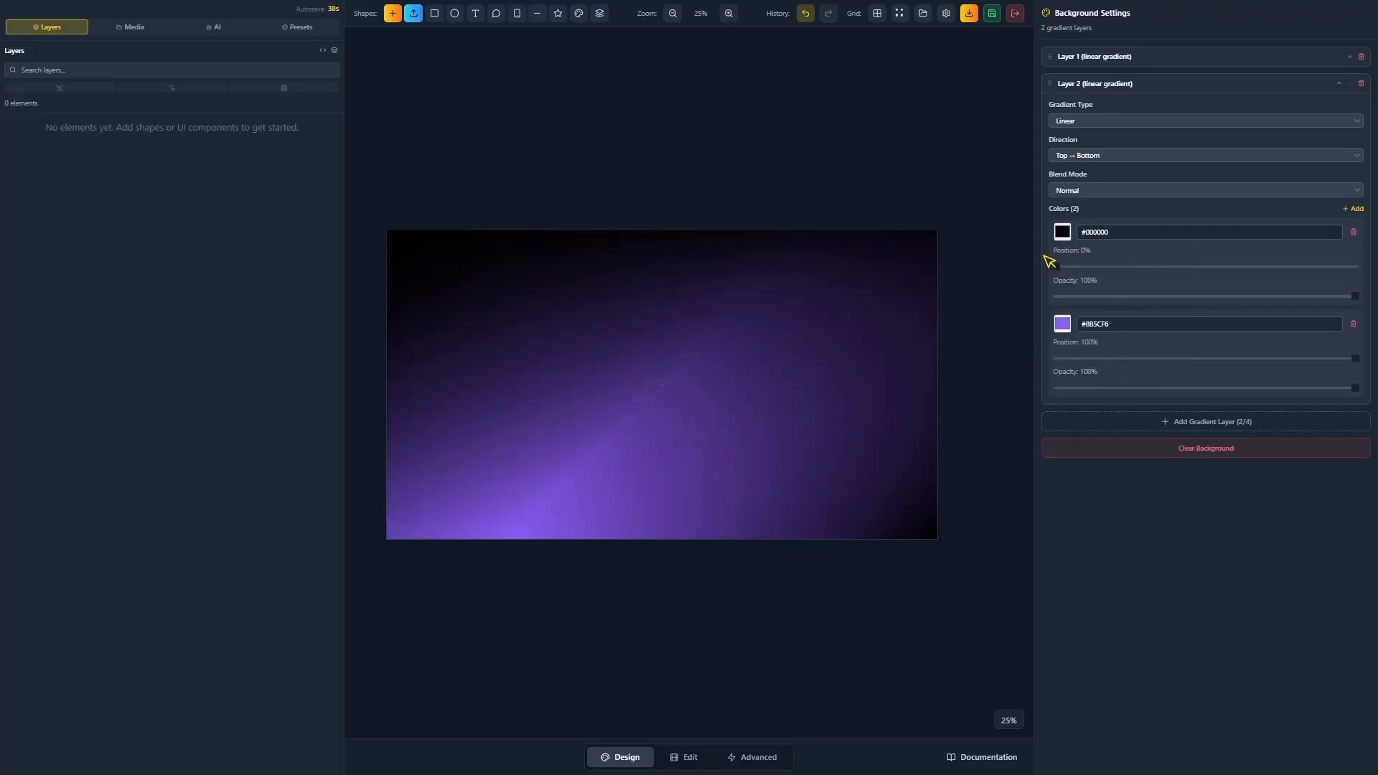
drag(1055, 267, 1203, 266)
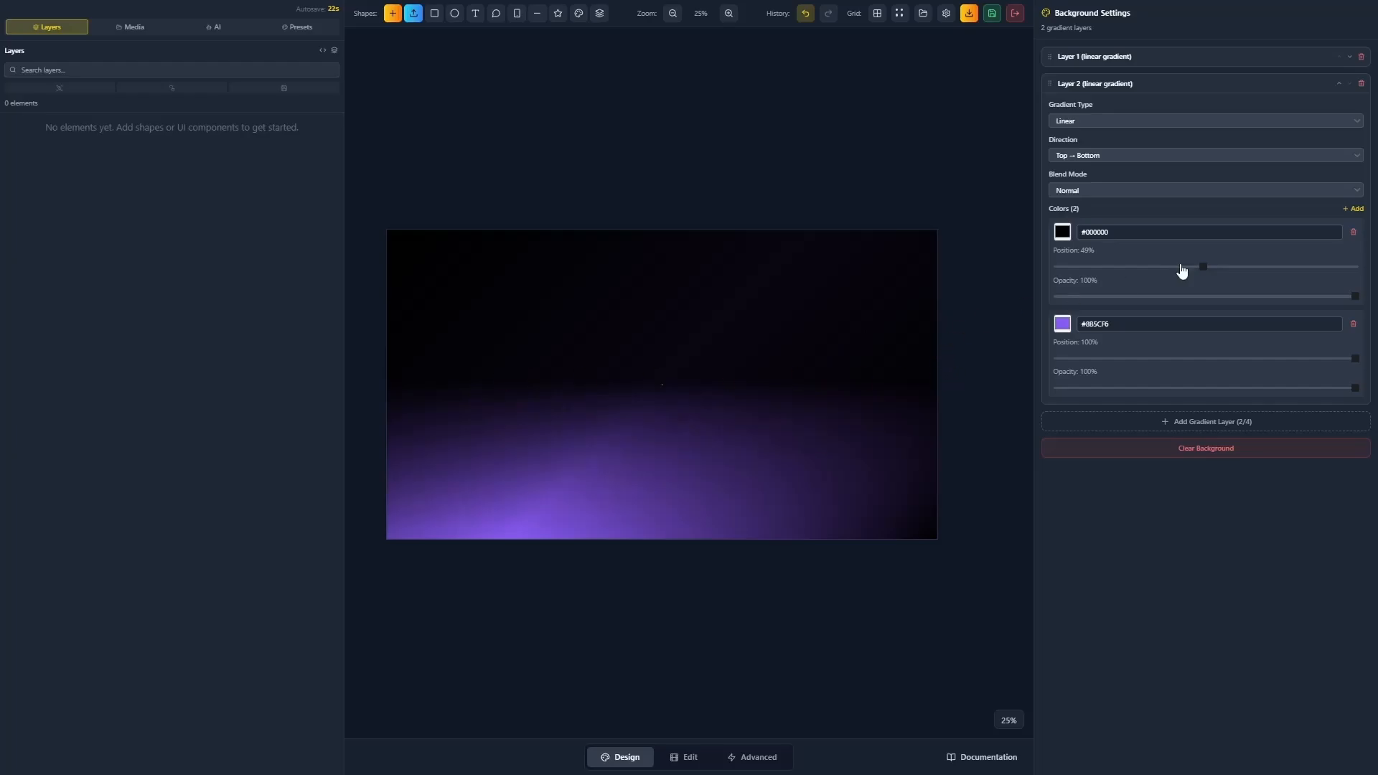
drag(1210, 277, 1006, 280)
Set Layer 2's direction to Diagonal ↙, then expand and collapse Layer 1 to compare.
click(1077, 153)
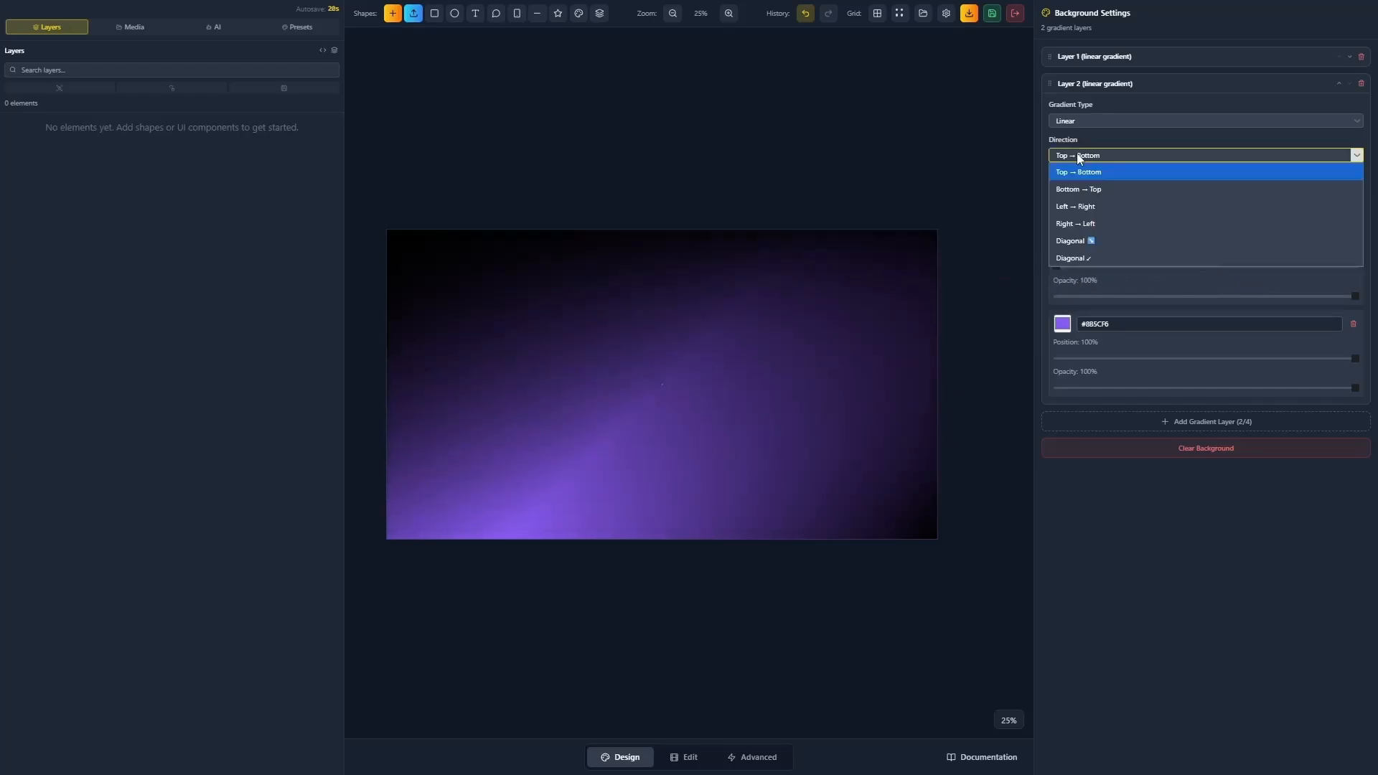
click(1074, 257)
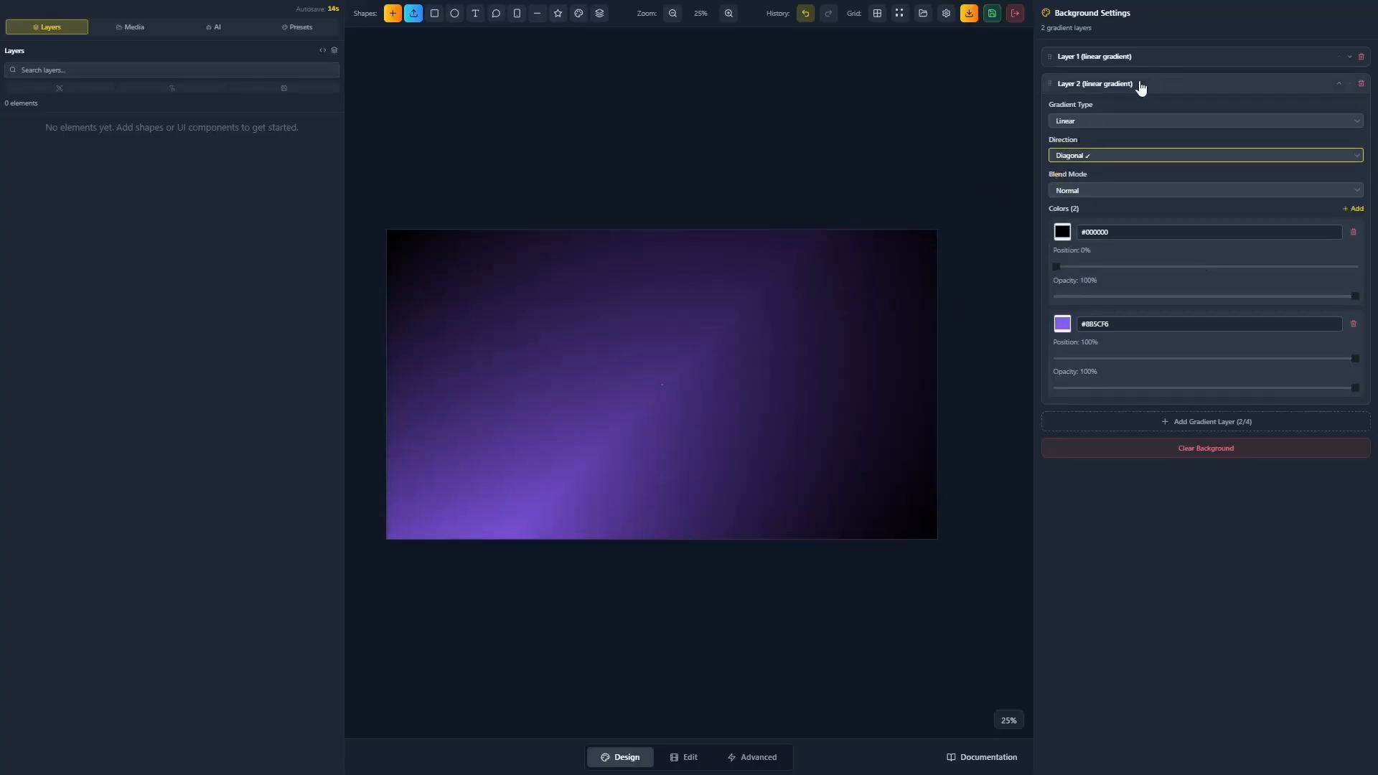
click(1142, 56)
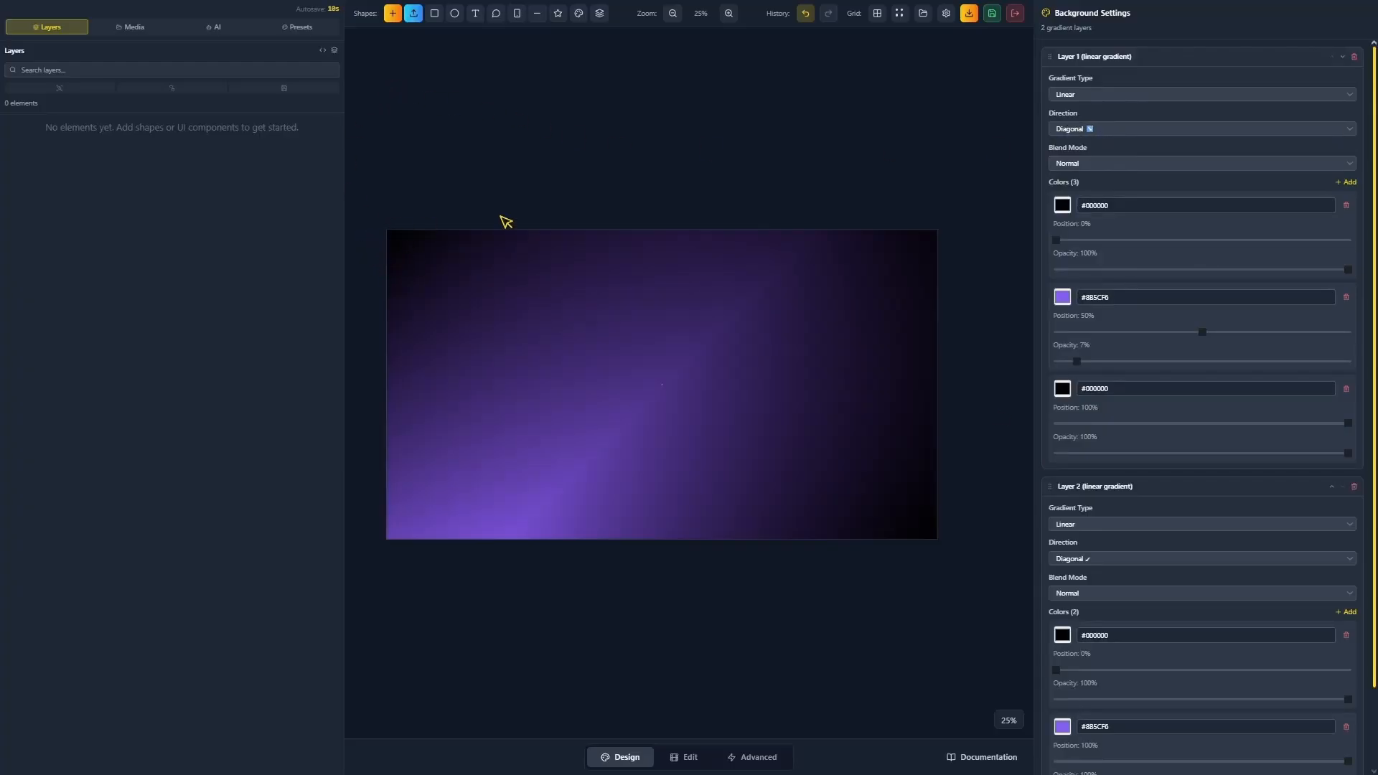
click(1213, 57)
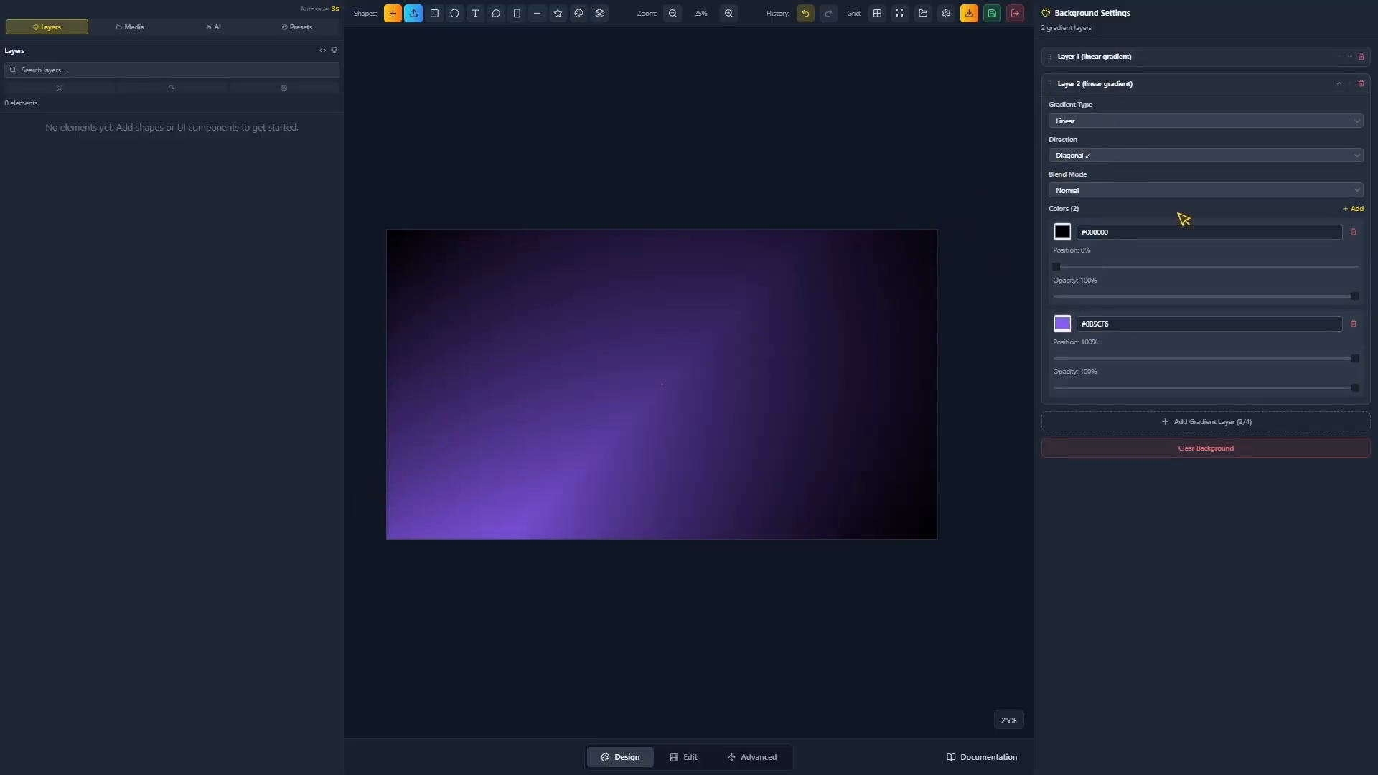
Give Layer 2's black stop 14% position and 5% opacity, and move purple back to 100%.
drag(1056, 267, 1209, 271)
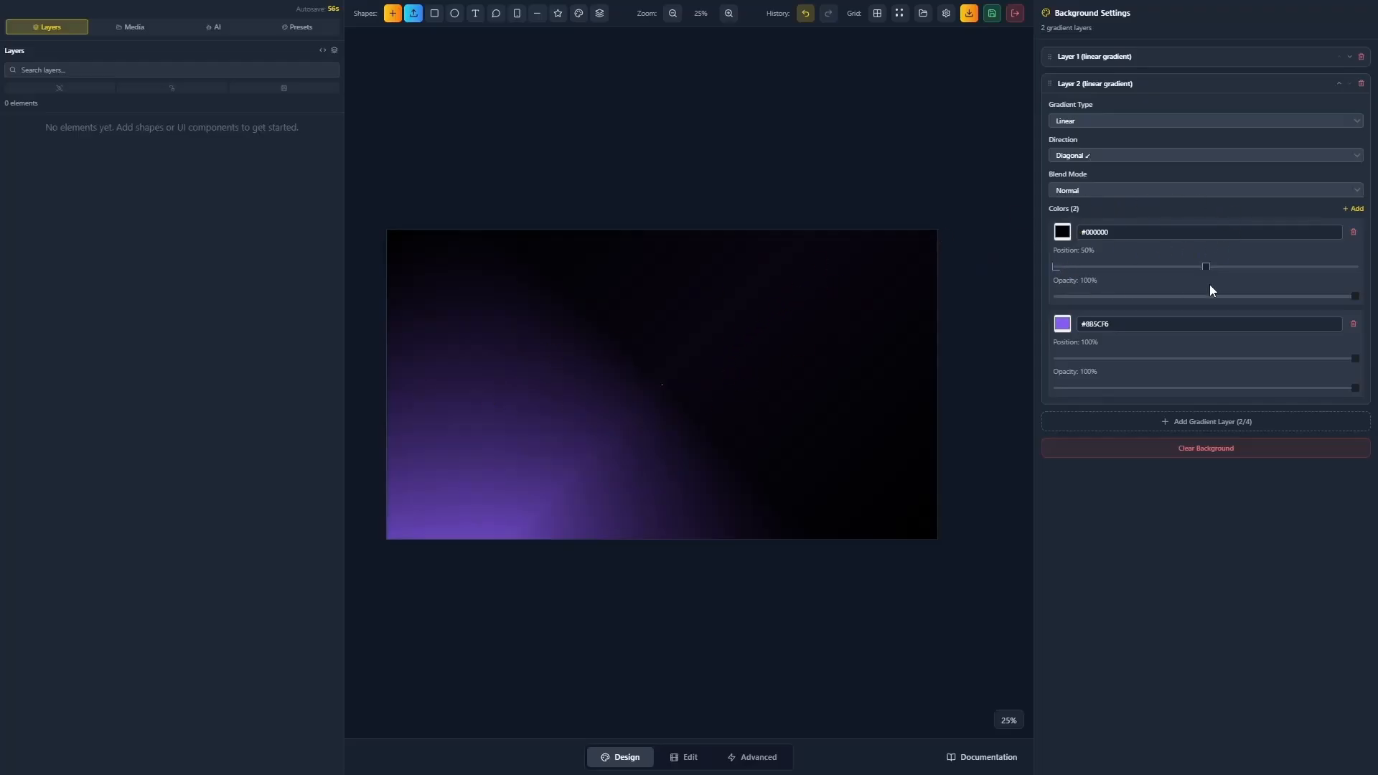
drag(1355, 302, 1203, 298)
drag(1243, 359, 1207, 362)
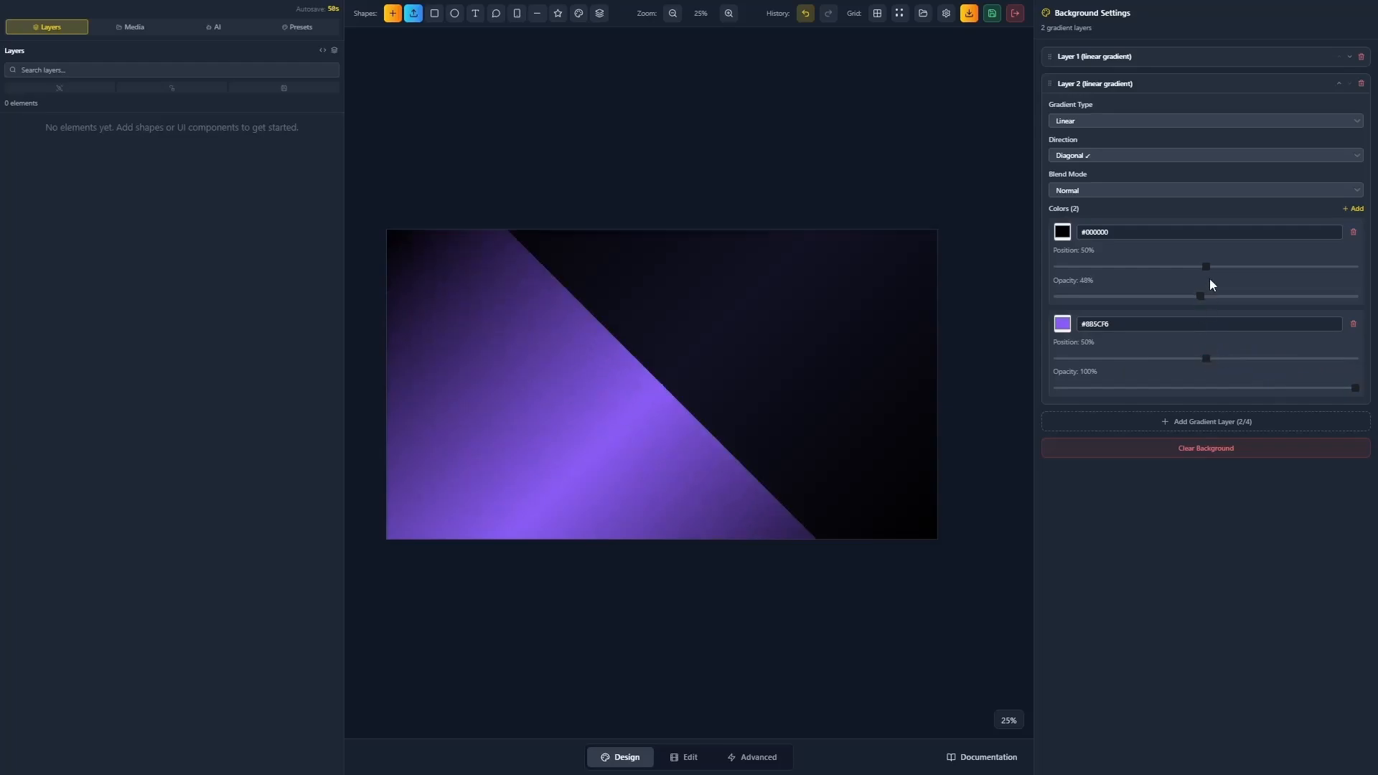
drag(1202, 305, 1070, 304)
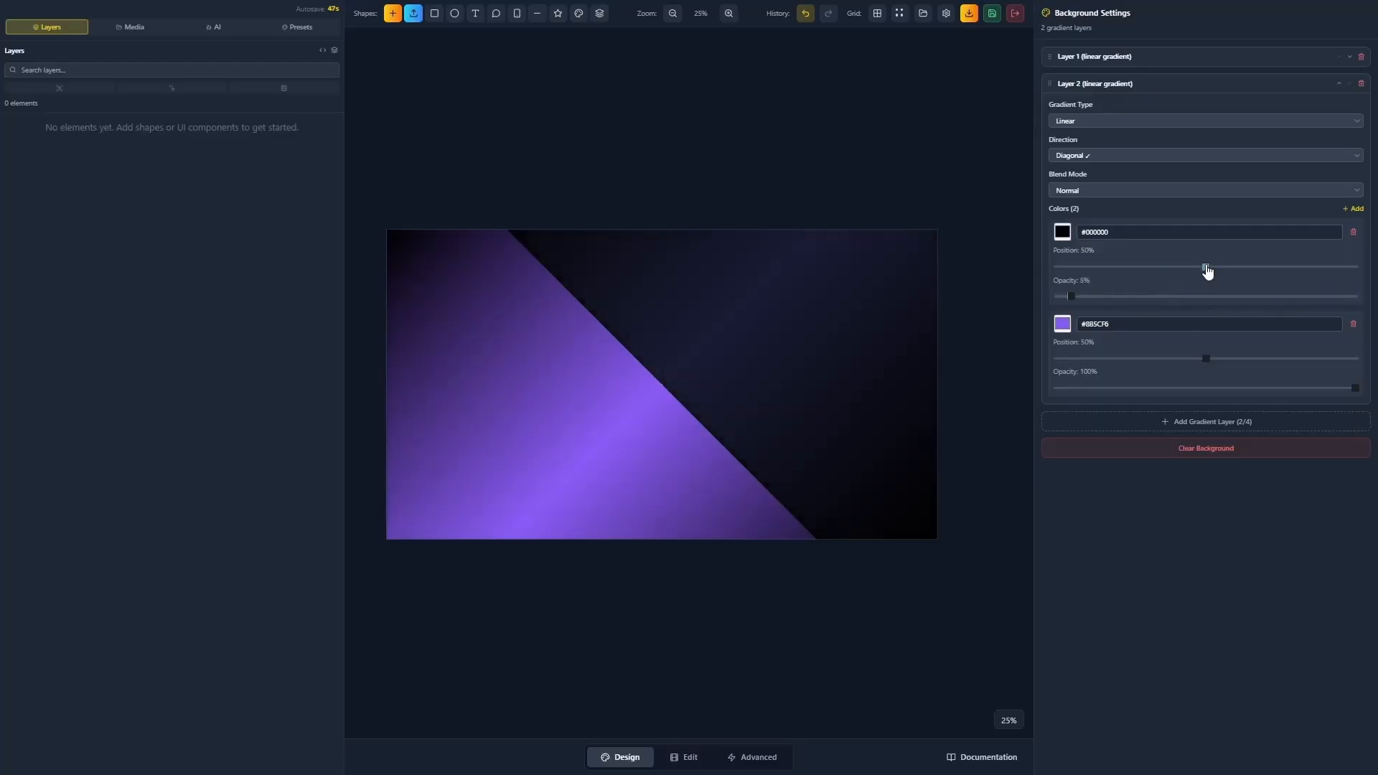
drag(1206, 270, 1100, 282)
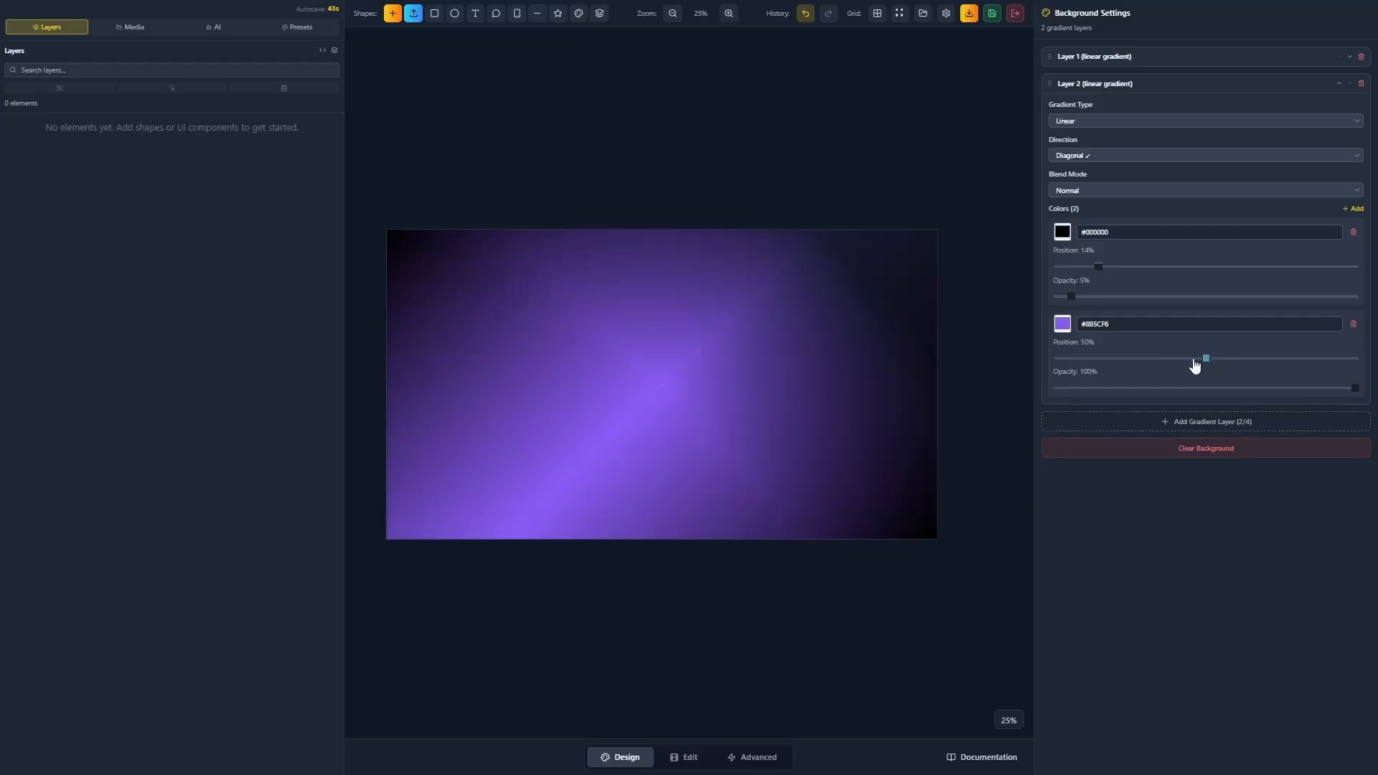
drag(1195, 366, 1375, 367)
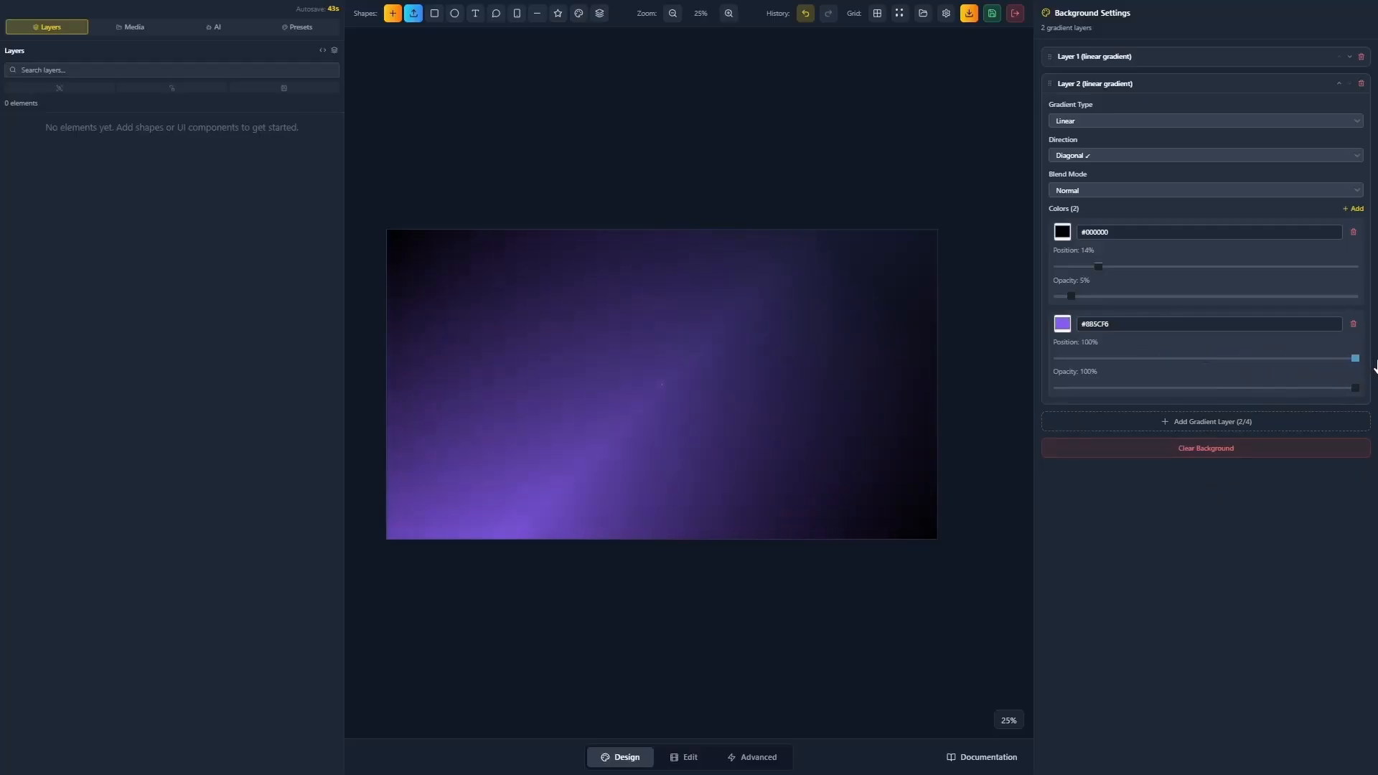